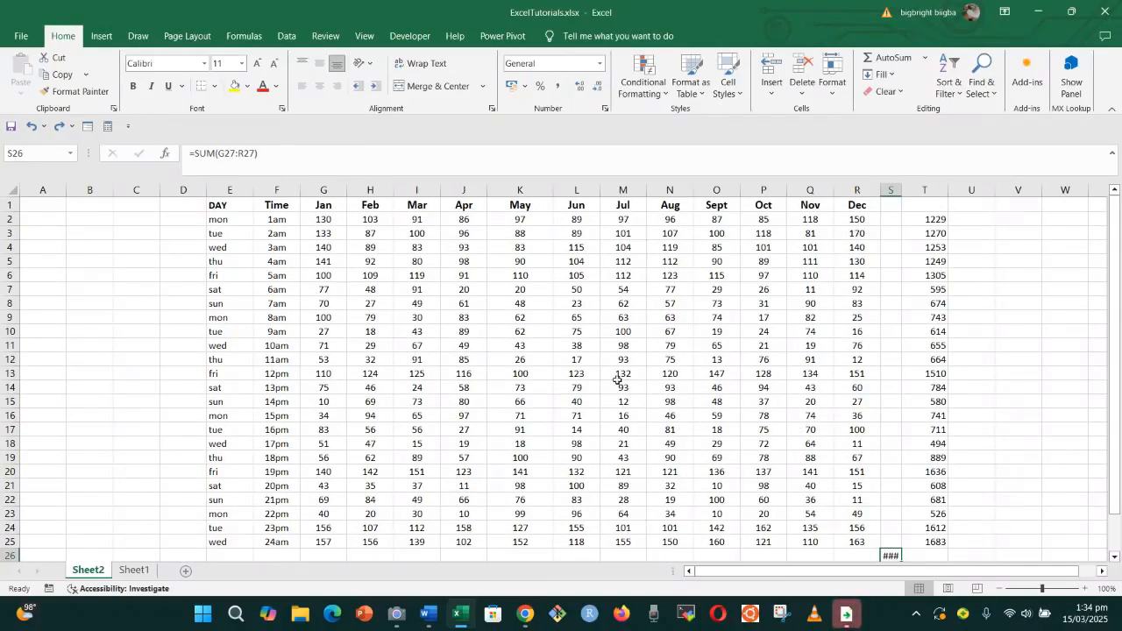
# Step: Clear the existing totals from cell S26, the range T2:T25 and row 27 below the table
pyautogui.click(1006, 588)
pyautogui.click(999, 590)
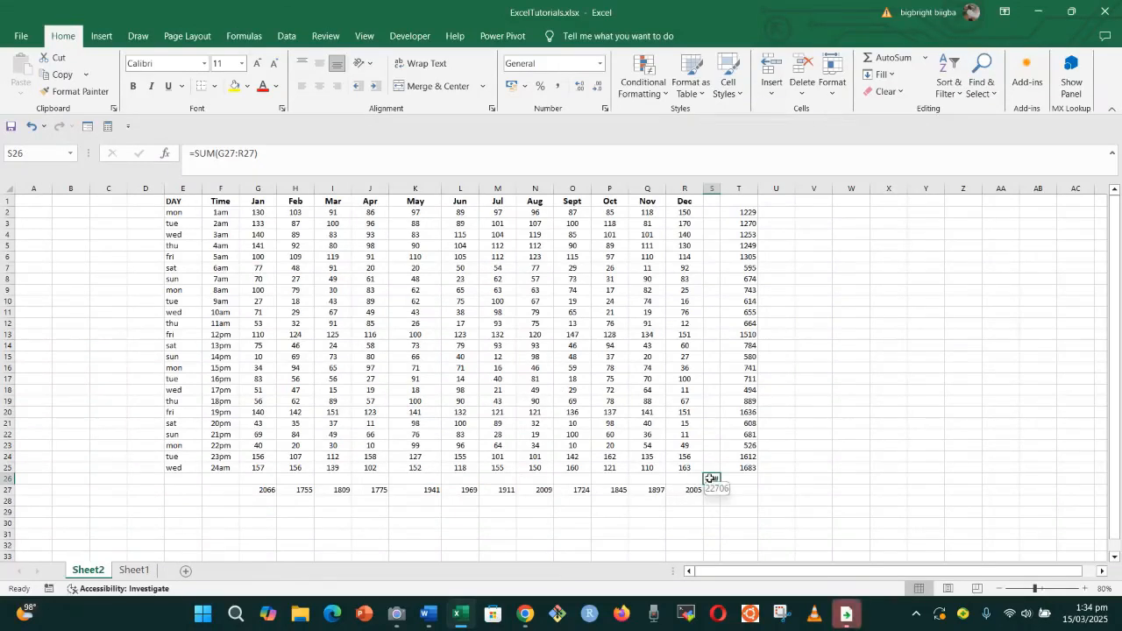
pyautogui.press('Delete')
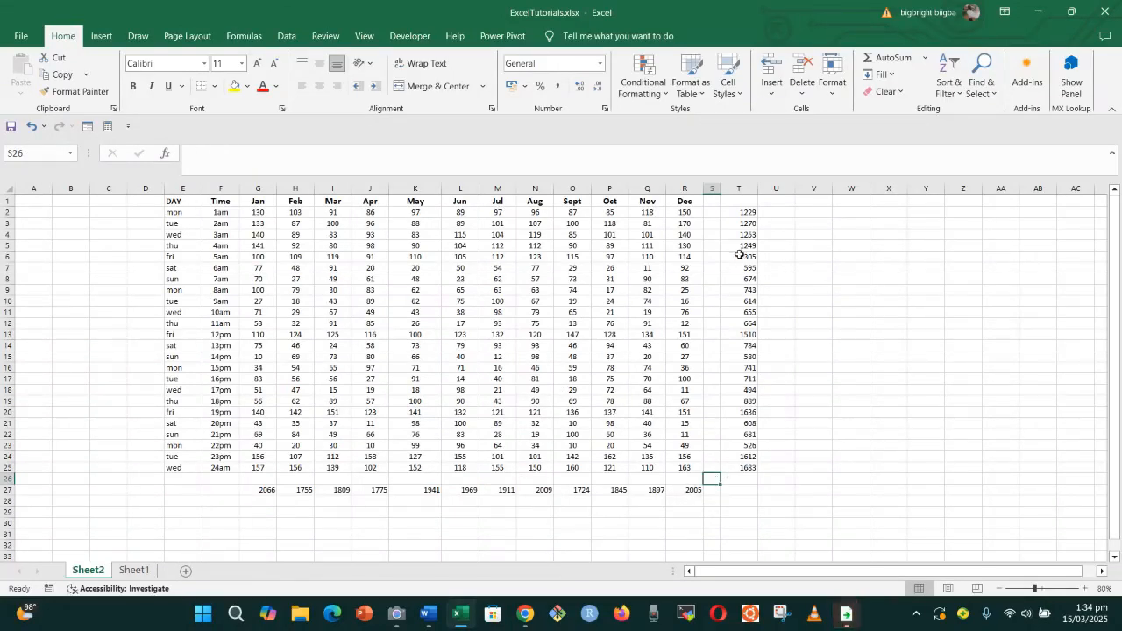
pyautogui.moveTo(744, 213); pyautogui.dragTo(747, 466)
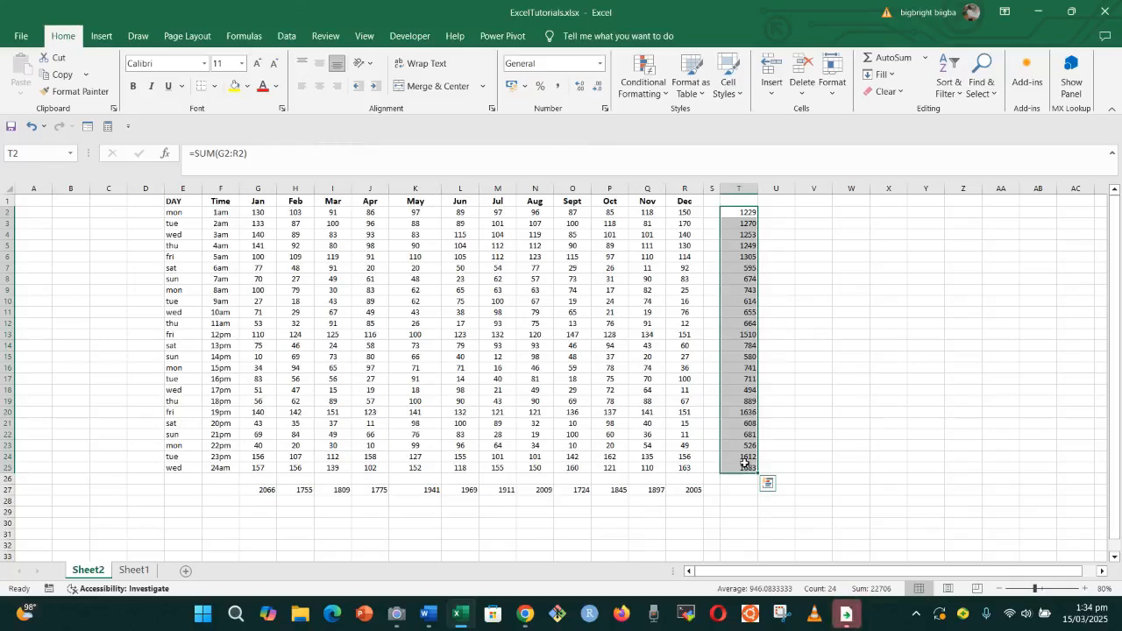
pyautogui.press('Delete')
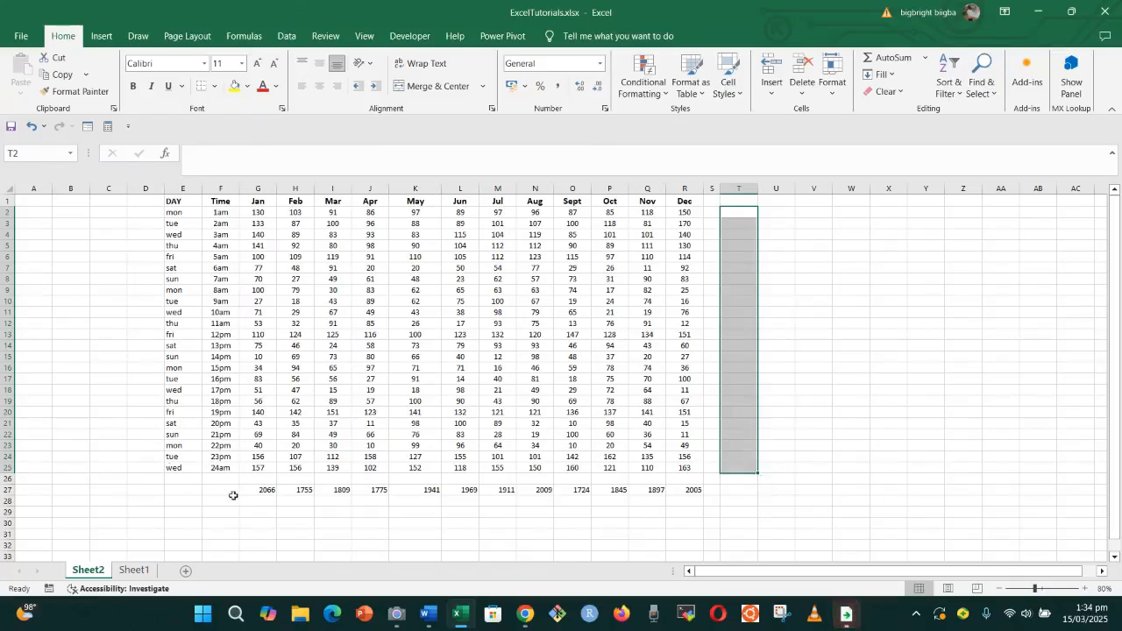
pyautogui.moveTo(245, 491); pyautogui.dragTo(794, 497)
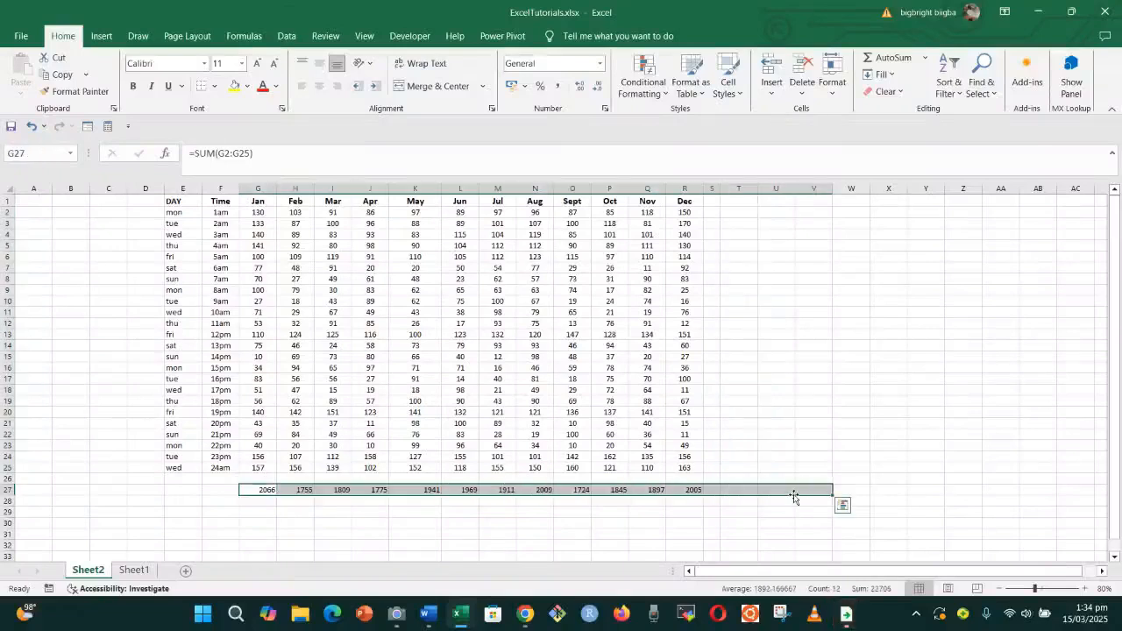
pyautogui.press('Delete')
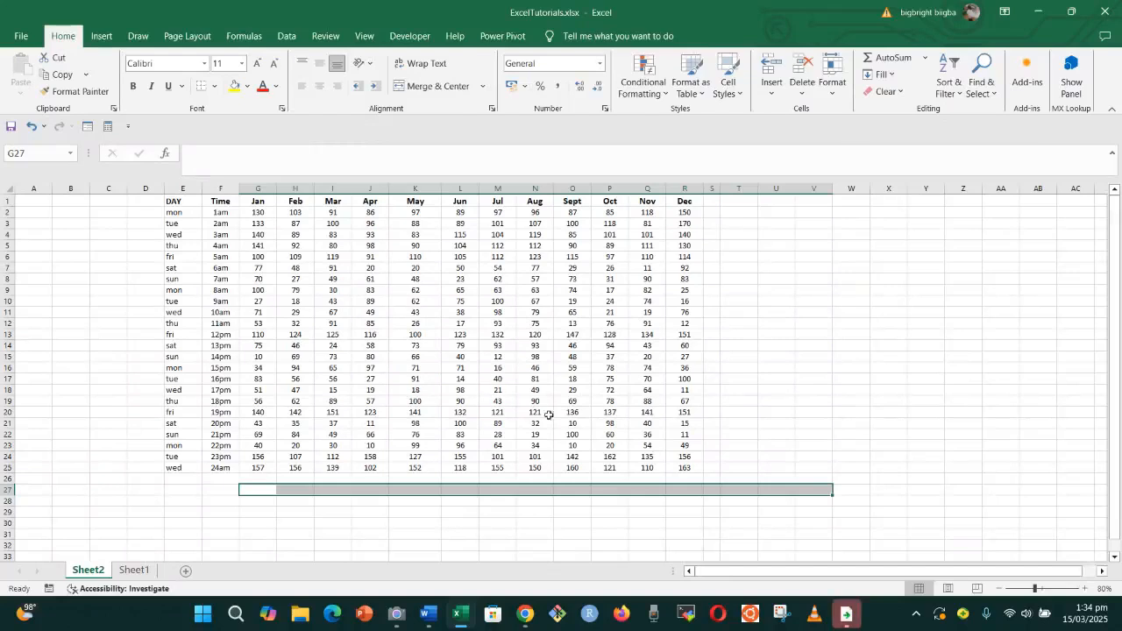
pyautogui.click(741, 468)
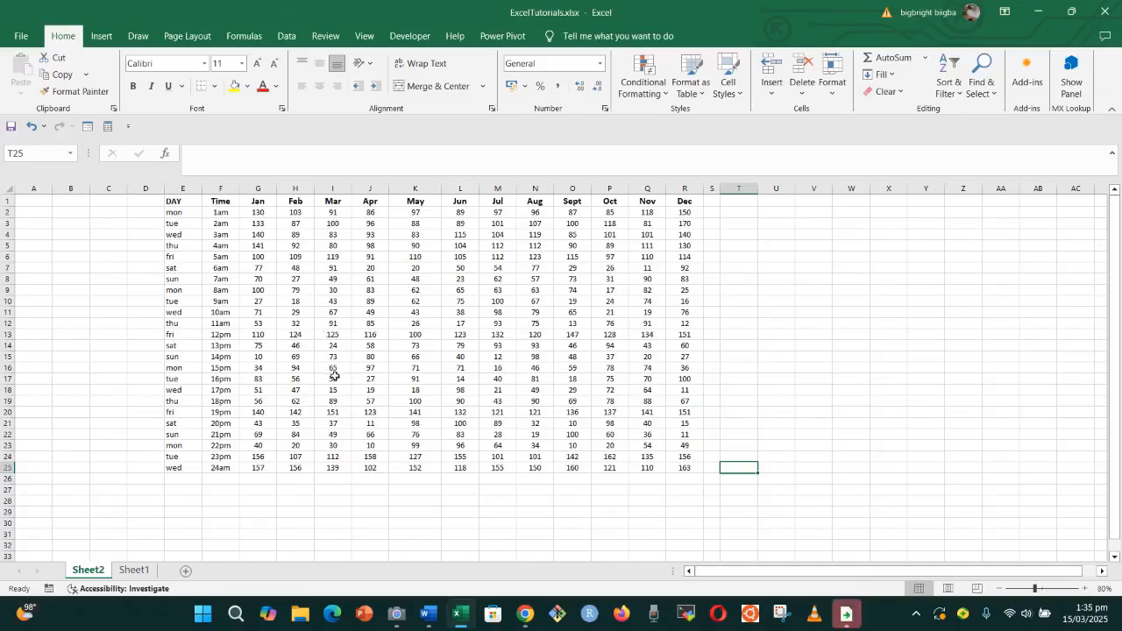
pyautogui.click(395, 616)
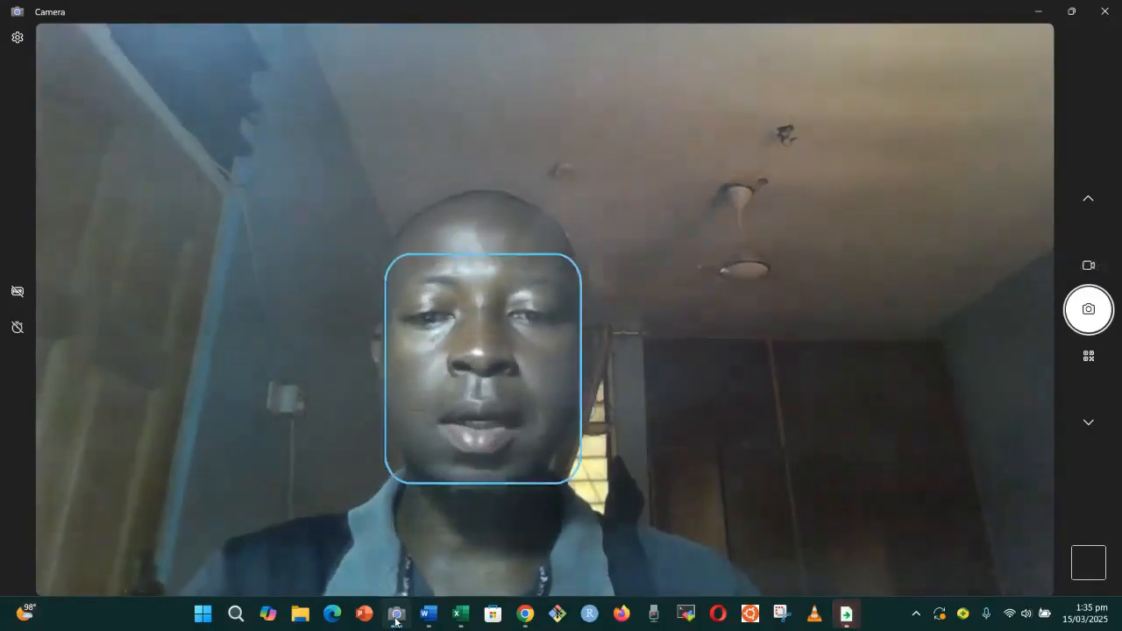
pyautogui.moveTo(460, 614)
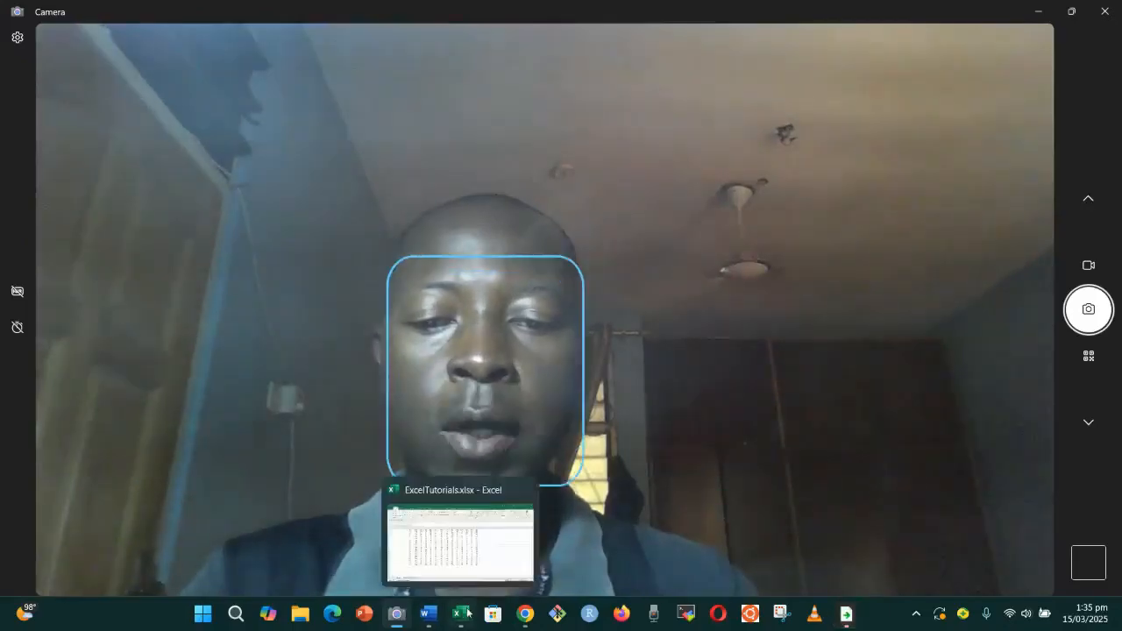
pyautogui.click(460, 497)
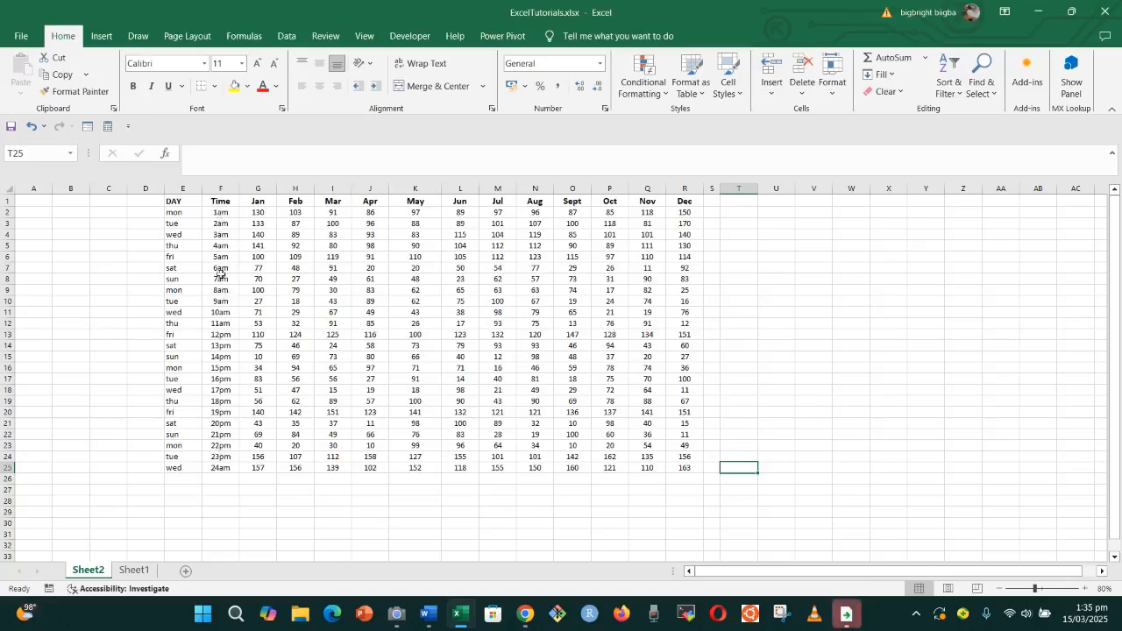
# Step: Change the last Time entry, in cell F25, to 00am
pyautogui.click(222, 470)
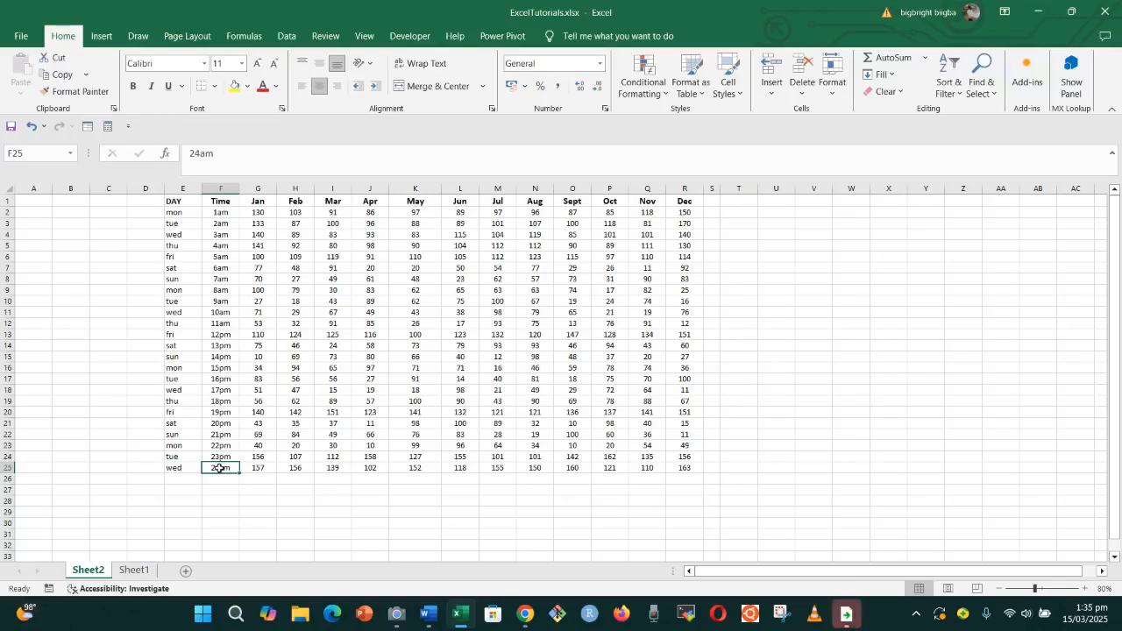
pyautogui.doubleClick(219, 468)
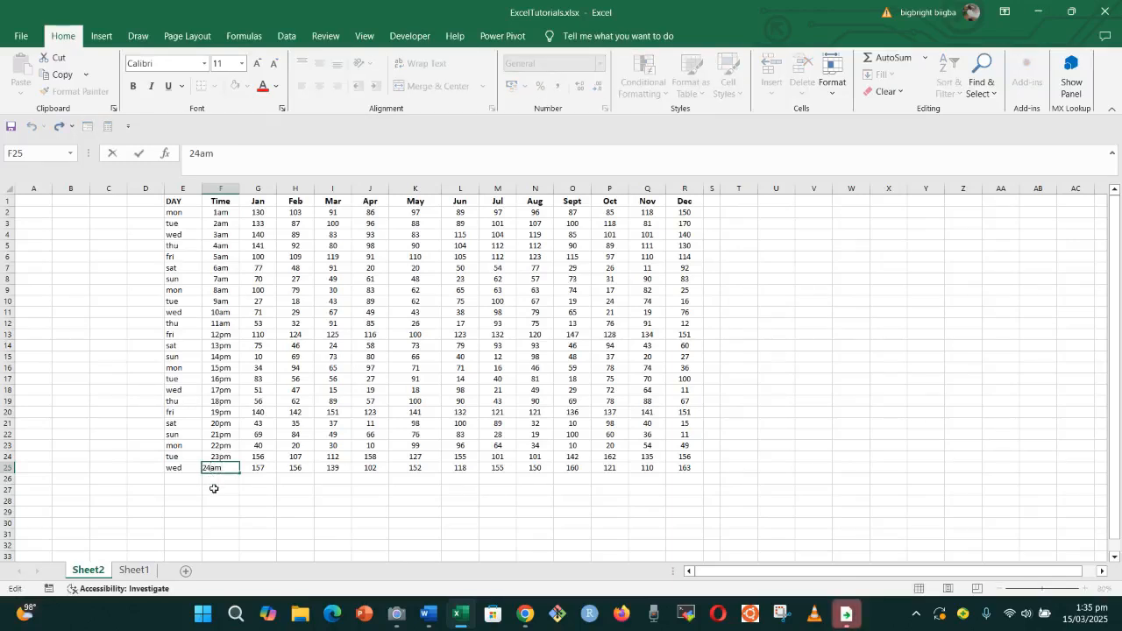
pyautogui.press('BackSpace')
pyautogui.press('BackSpace')
pyautogui.write('00')
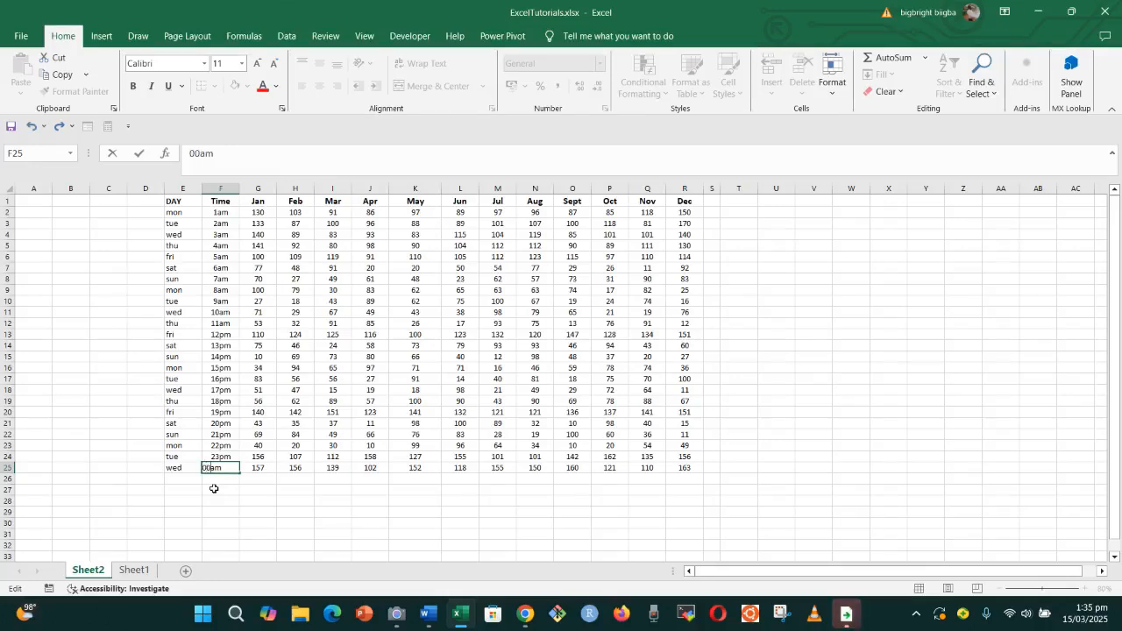
pyautogui.click(428, 459)
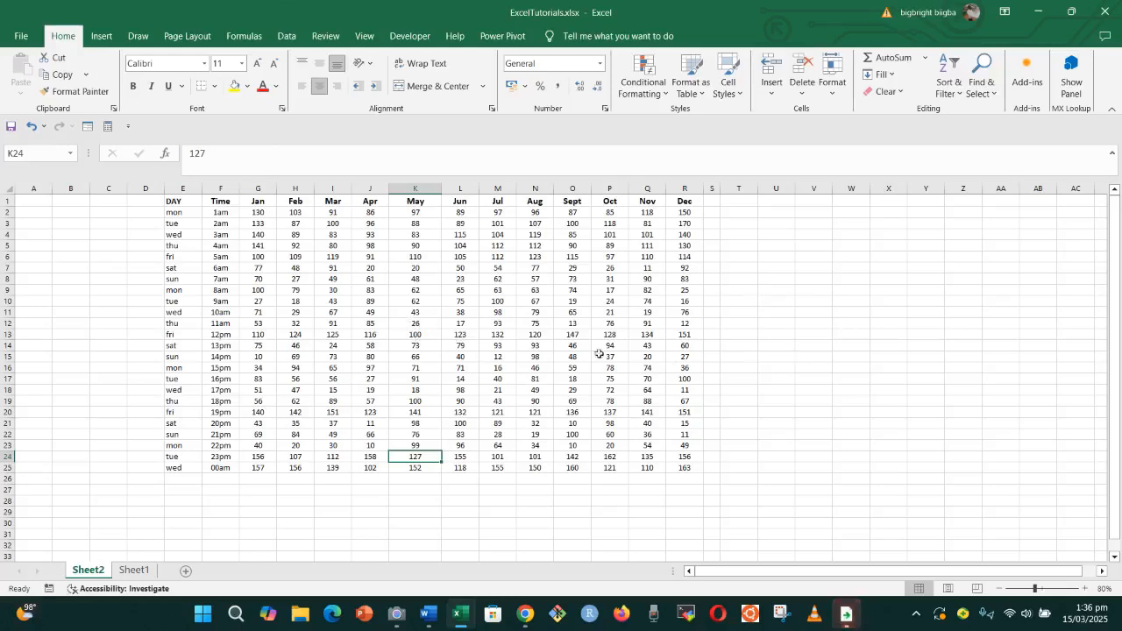
# Step: Widen the empty column S beside the Dec column slightly
pyautogui.click(1086, 588)
pyautogui.click(1086, 588)
pyautogui.click(1086, 589)
pyautogui.scroll(1, 623, 457)
pyautogui.scroll(-4, 624, 456)
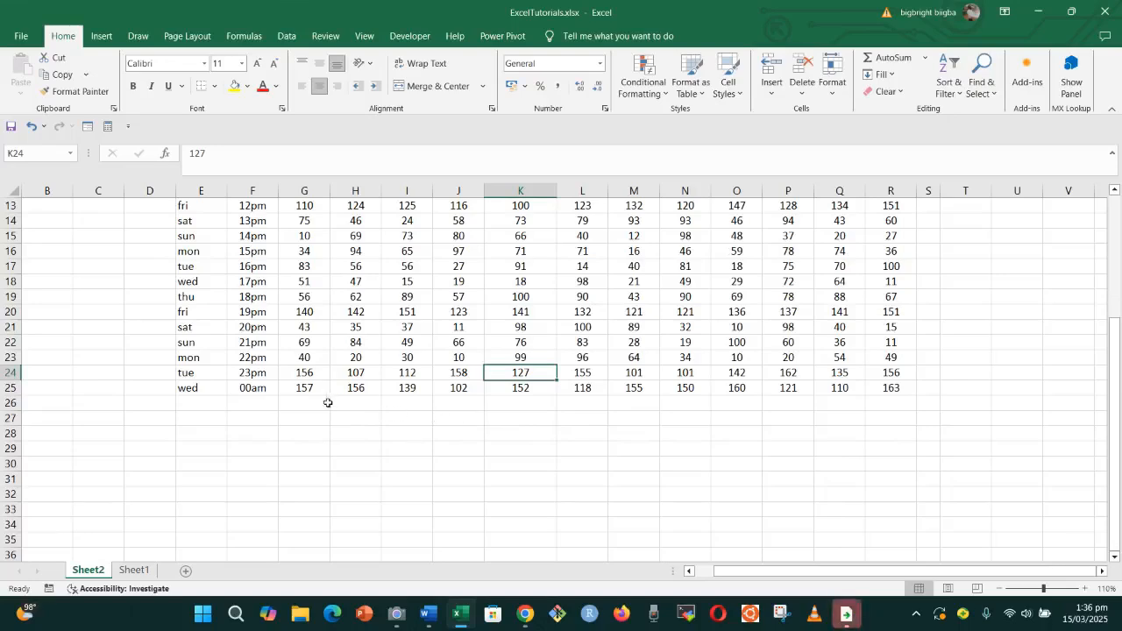
pyautogui.scroll(4, 321, 401)
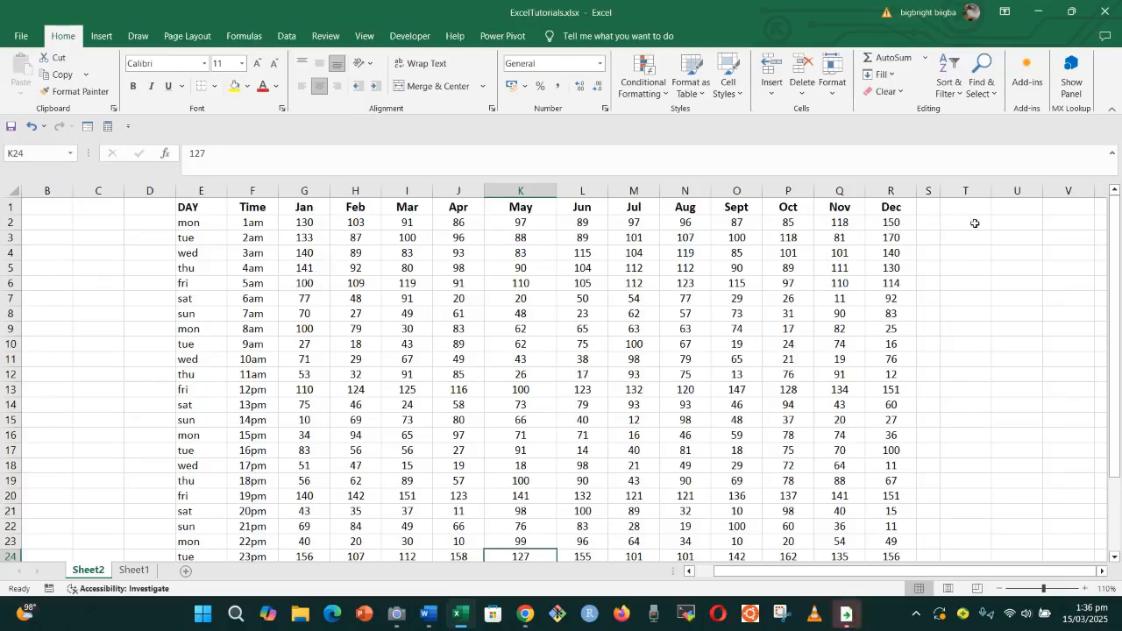
pyautogui.click(930, 190)
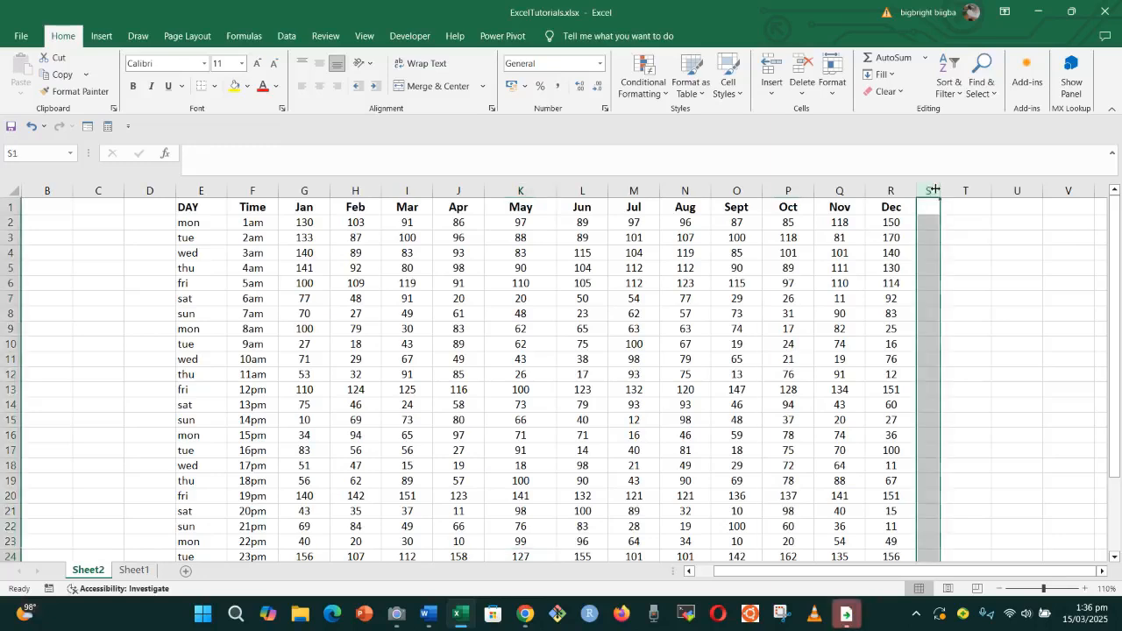
pyautogui.moveTo(939, 190); pyautogui.dragTo(956, 190)
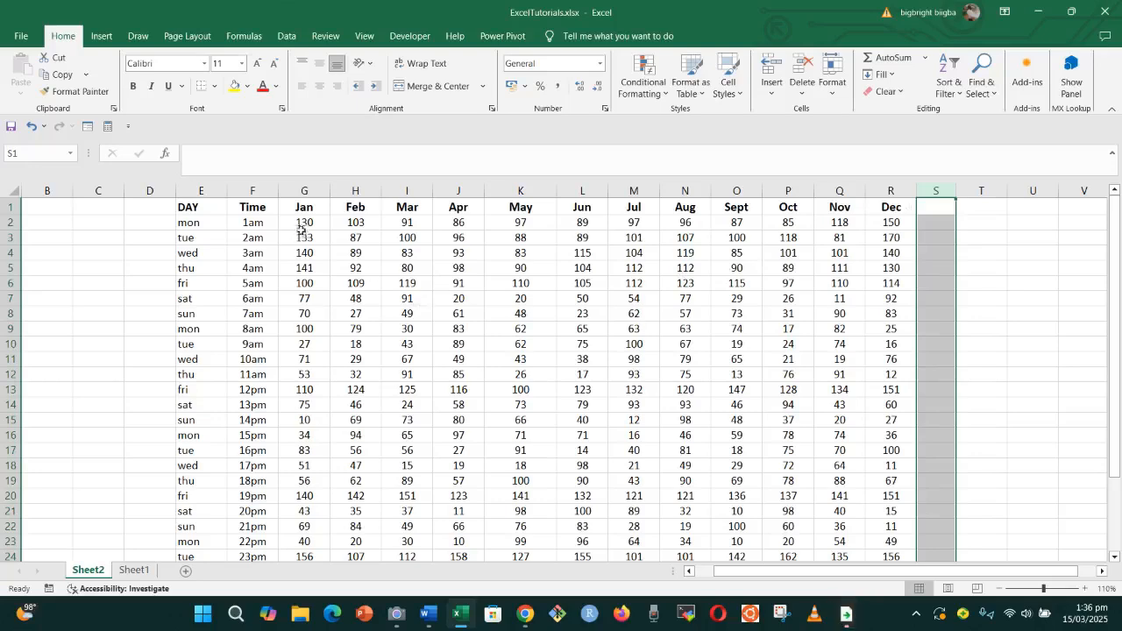
# Step: AutoSum the range G2:S26 to fill row totals in column S and column totals in row 26
pyautogui.moveTo(305, 222); pyautogui.dragTo(942, 540)
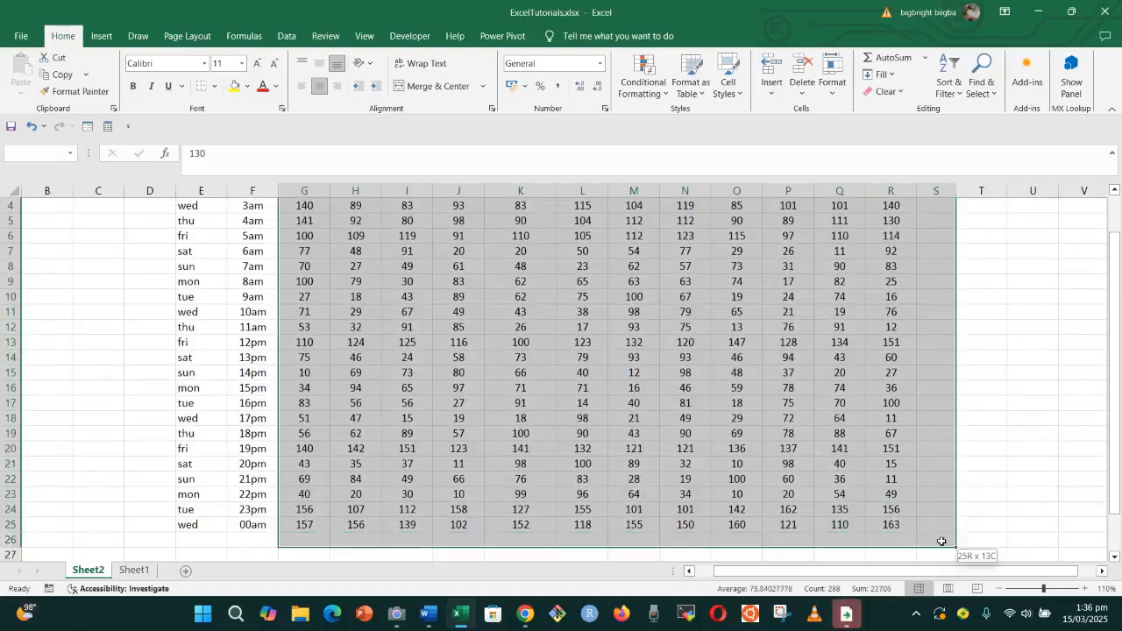
pyautogui.moveTo(941, 546); pyautogui.dragTo(942, 546)
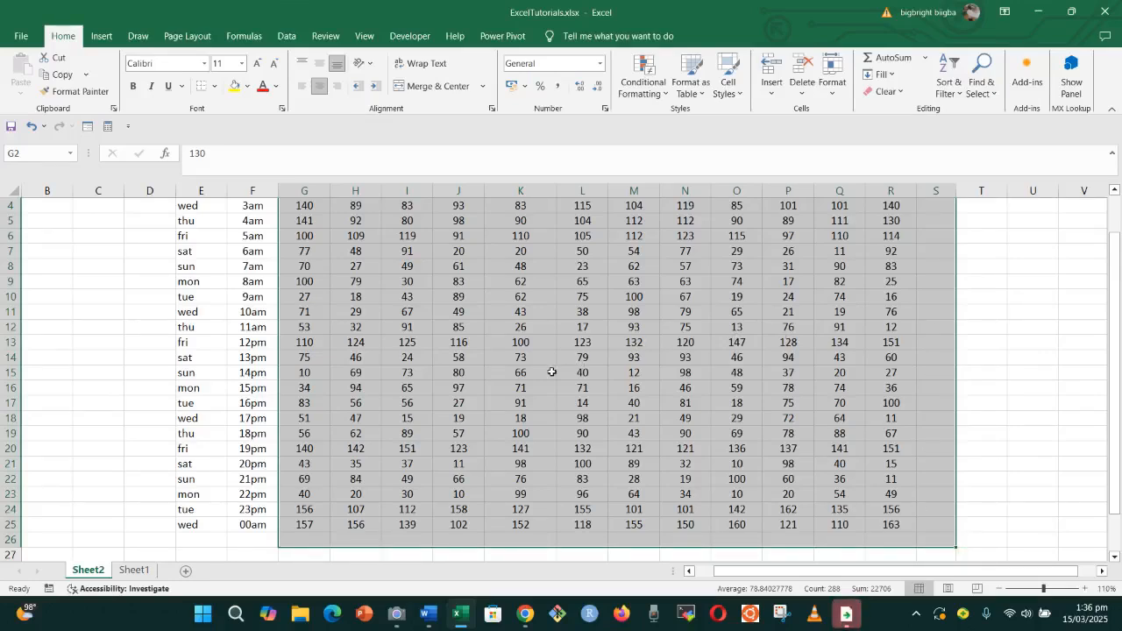
pyautogui.hotkey('alt', '=')
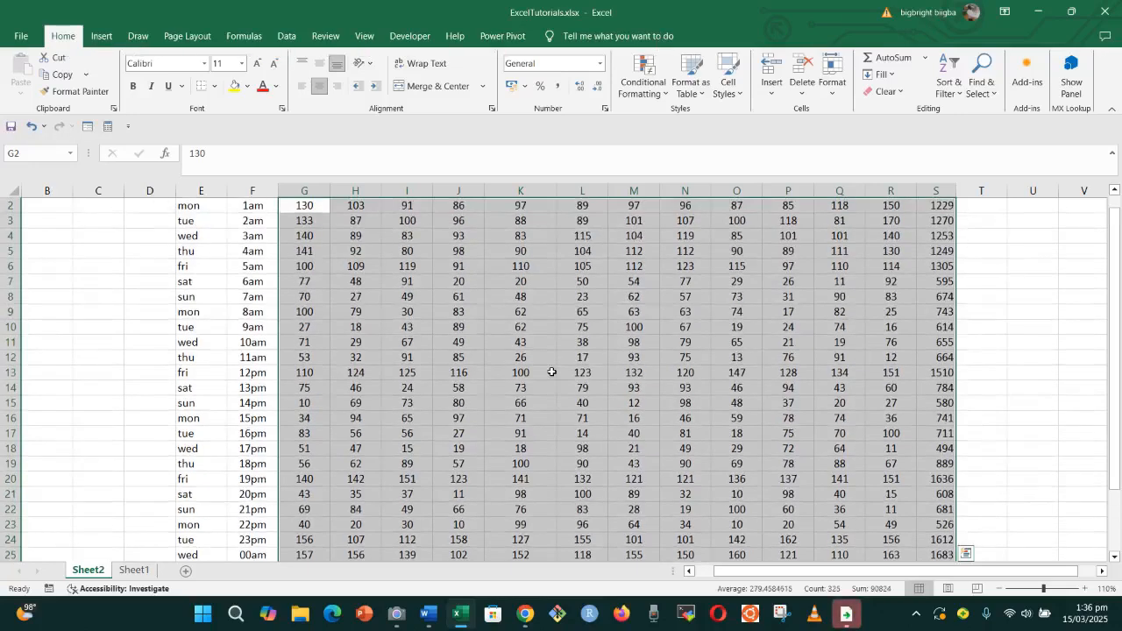
# Step: Examine the row totals in column S and the monthly totals in row 26
pyautogui.scroll(1, 693, 318)
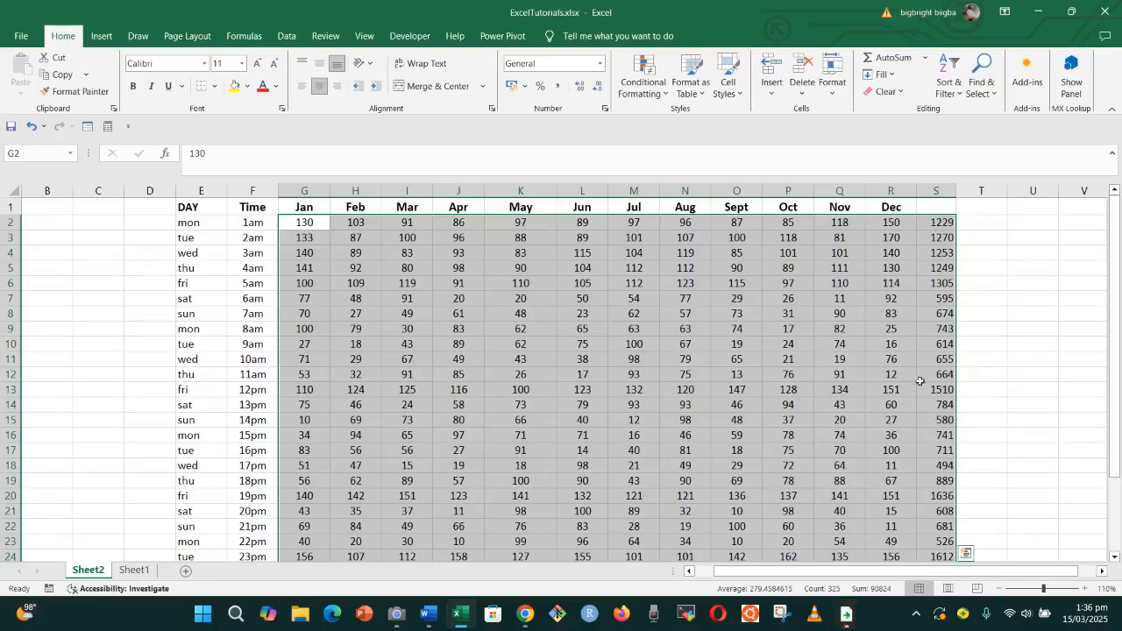
pyautogui.scroll(-2, 558, 352)
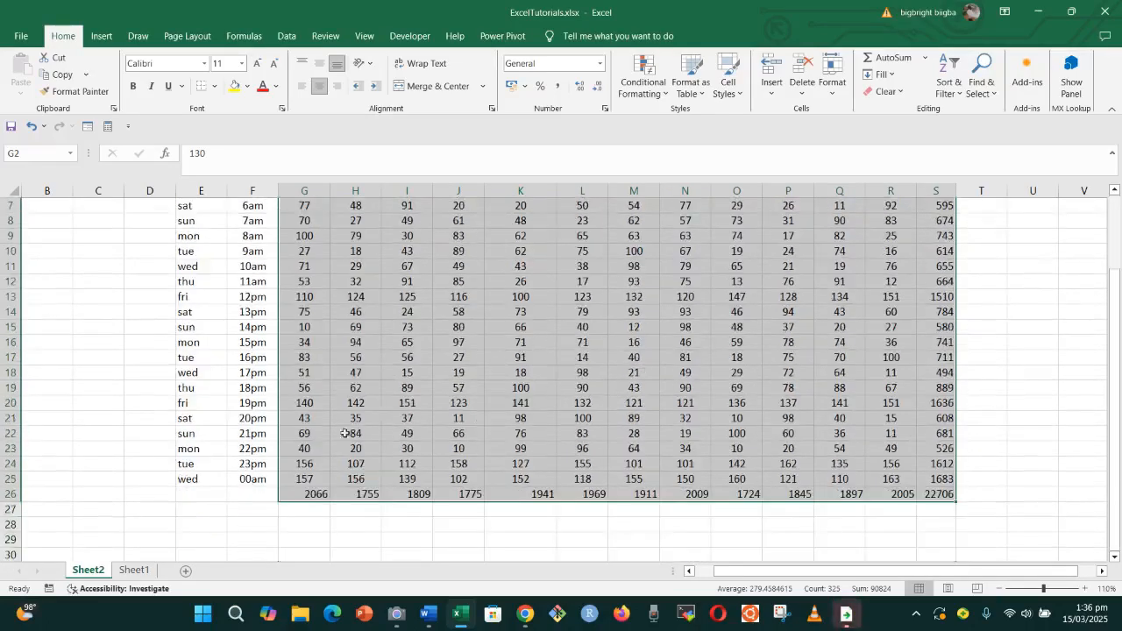
pyautogui.scroll(2, 322, 440)
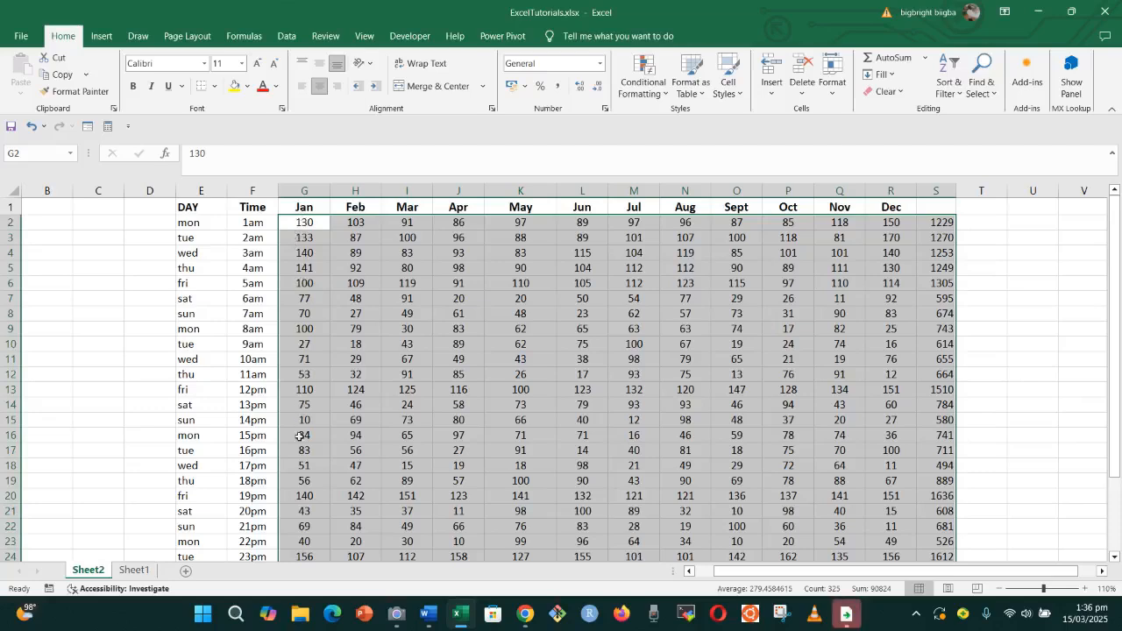
pyautogui.scroll(-2, 300, 436)
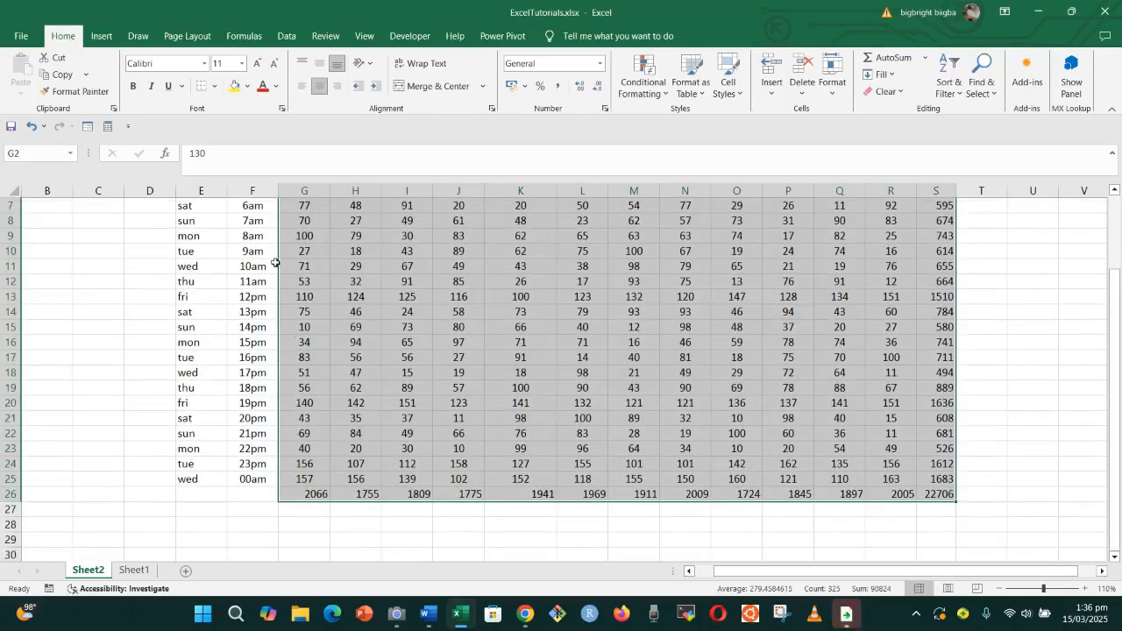
pyautogui.scroll(2, 300, 281)
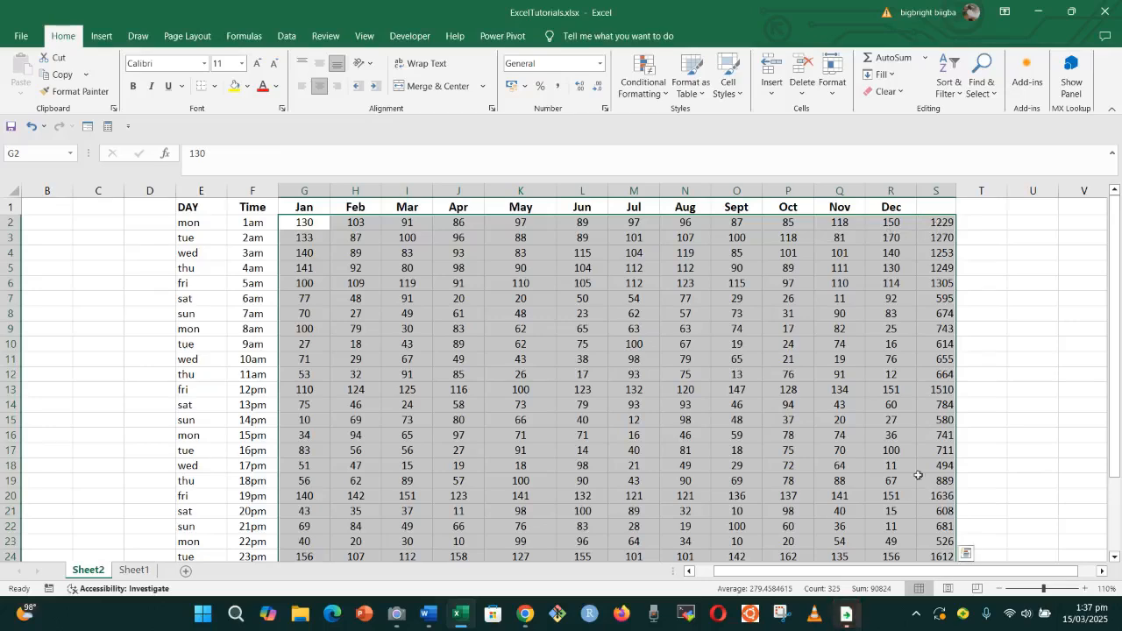
pyautogui.scroll(-1, 462, 310)
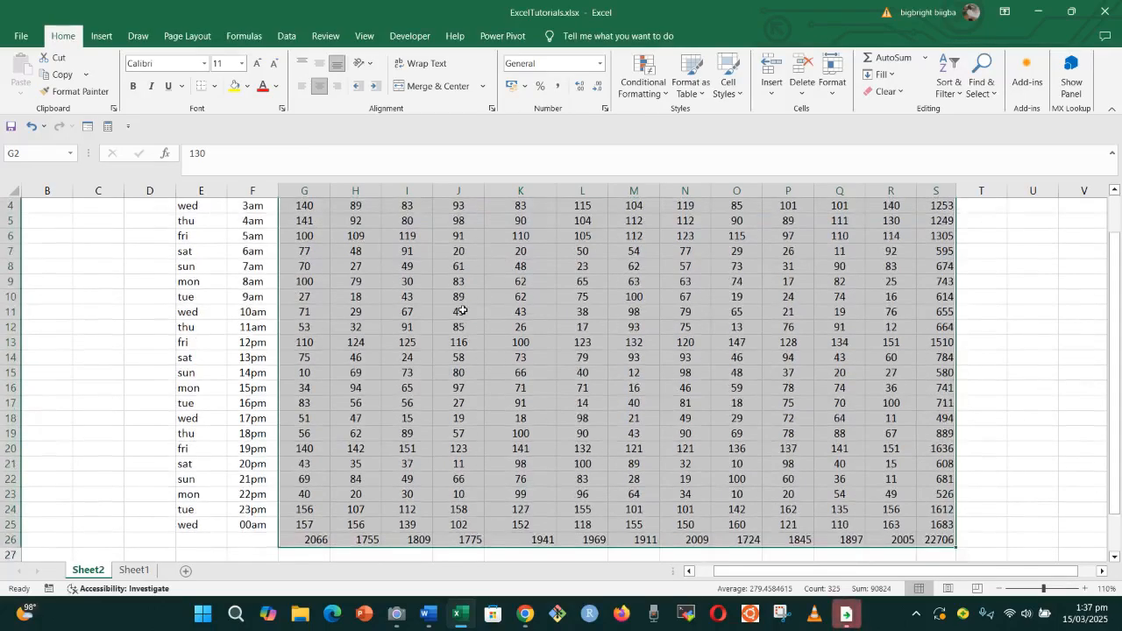
pyautogui.click(462, 311)
# Step: Move the monthly totals from G26:R26 down to row 27 and centre-align them
pyautogui.scroll(-3, 429, 425)
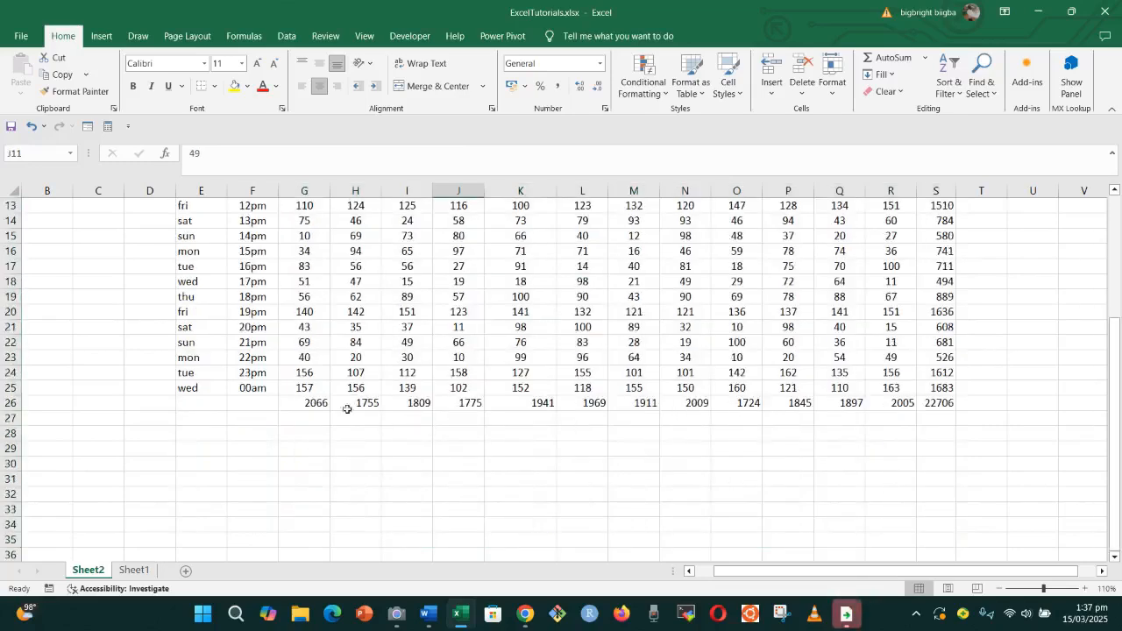
pyautogui.moveTo(322, 403); pyautogui.dragTo(886, 404)
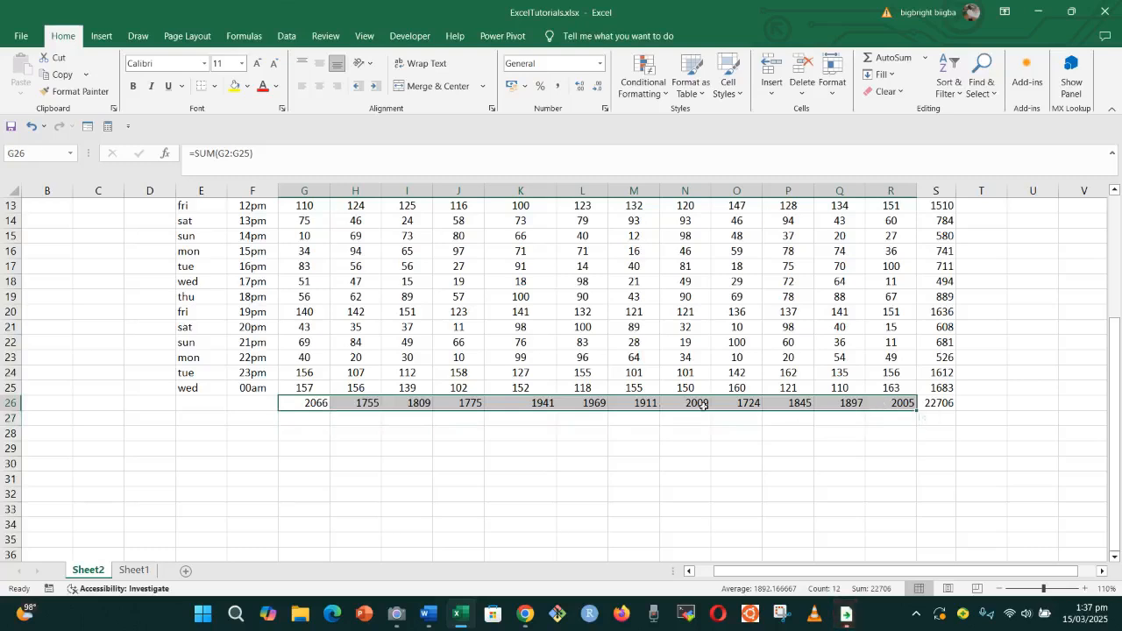
pyautogui.moveTo(591, 412); pyautogui.dragTo(593, 419)
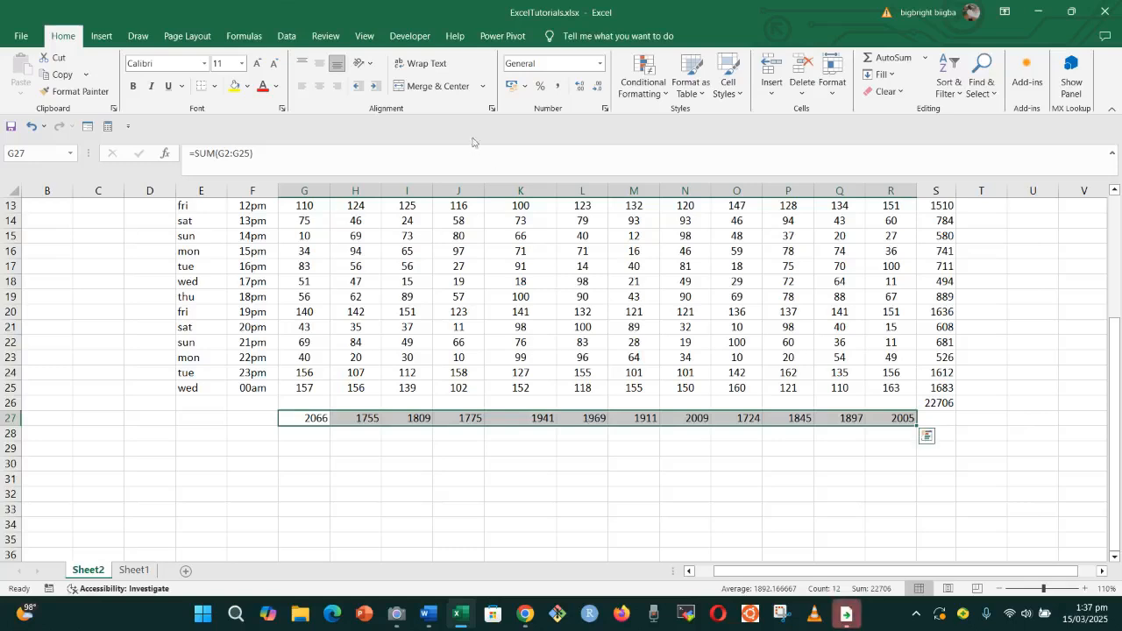
pyautogui.click(301, 85)
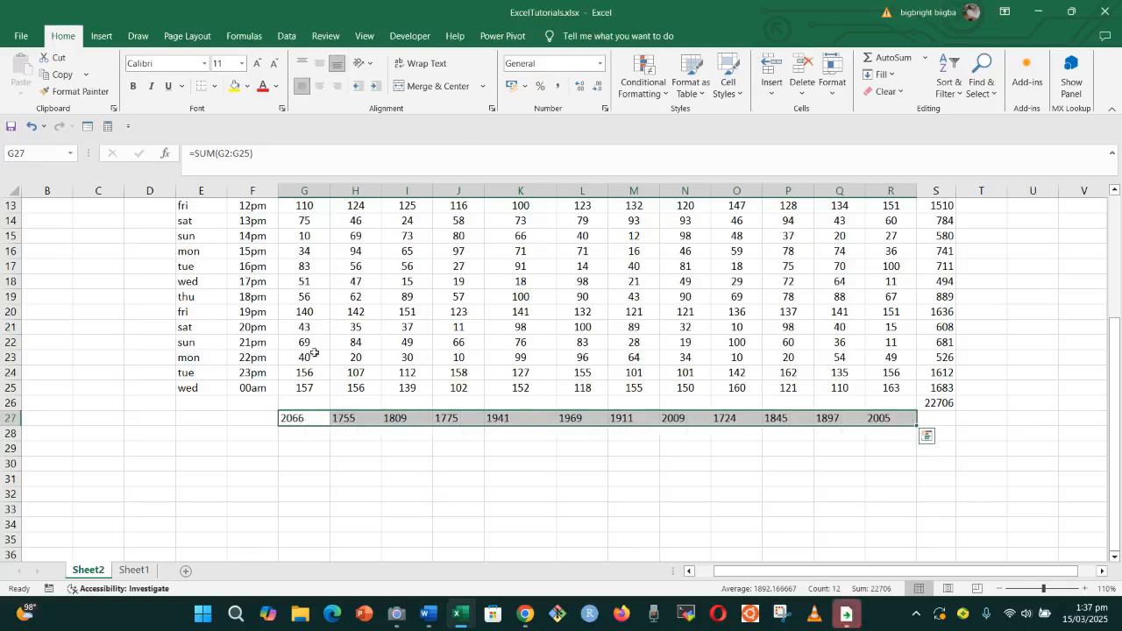
pyautogui.click(319, 85)
# Step: Move the row totals from S2:S25 to T2:T25, leaving the grand total in S26
pyautogui.scroll(3, 532, 366)
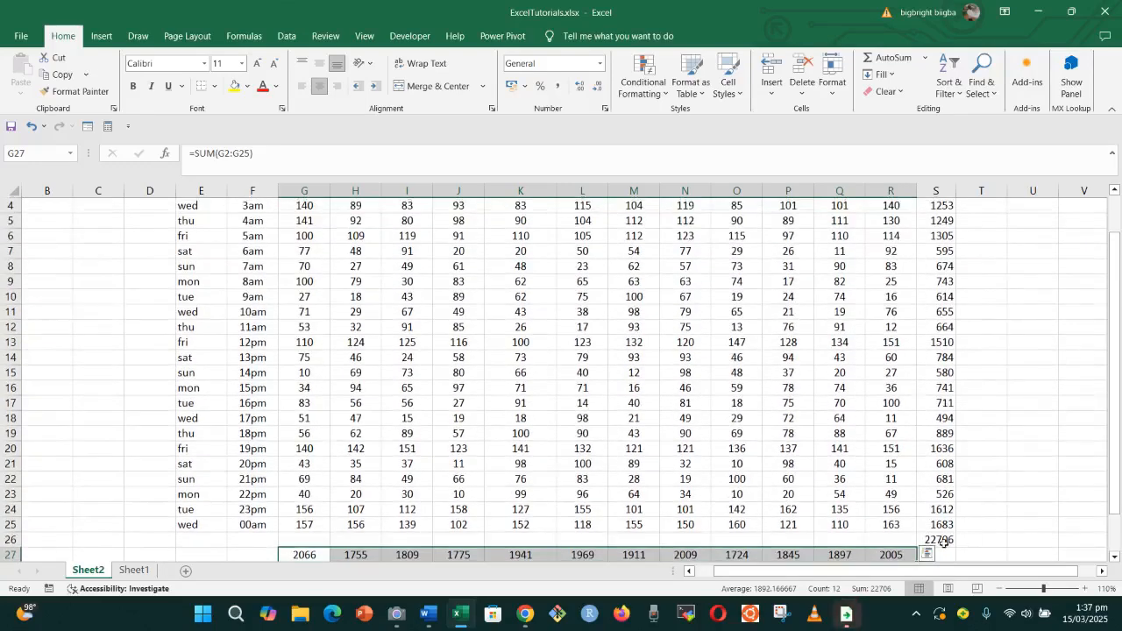
pyautogui.click(944, 541)
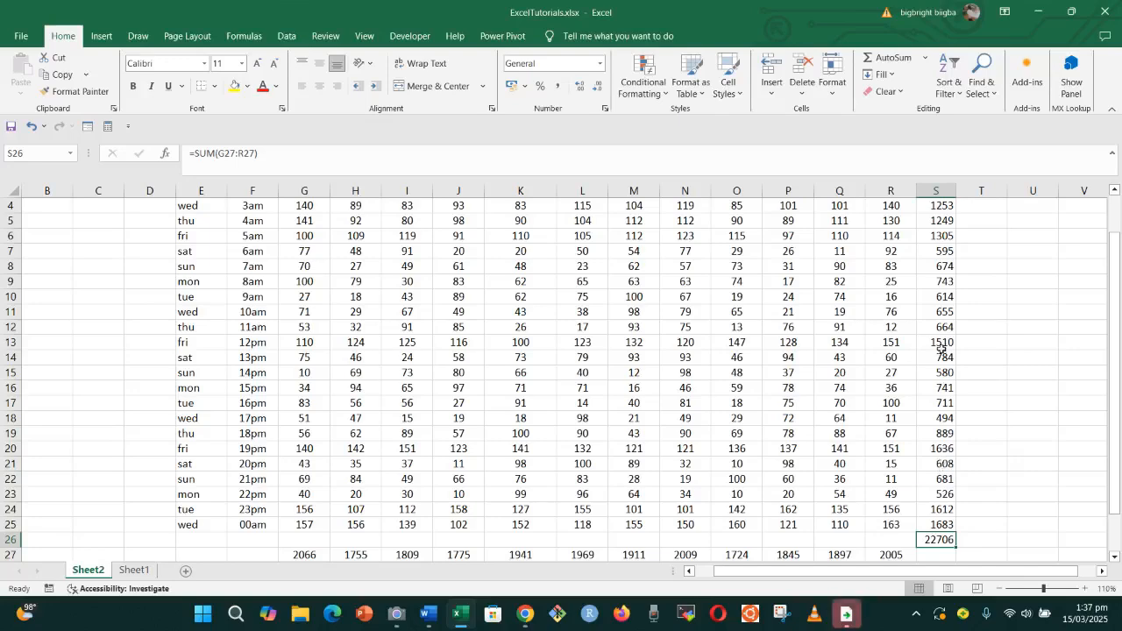
pyautogui.scroll(1, 943, 310)
pyautogui.moveTo(942, 226); pyautogui.dragTo(945, 507)
pyautogui.moveTo(951, 437); pyautogui.dragTo(963, 438)
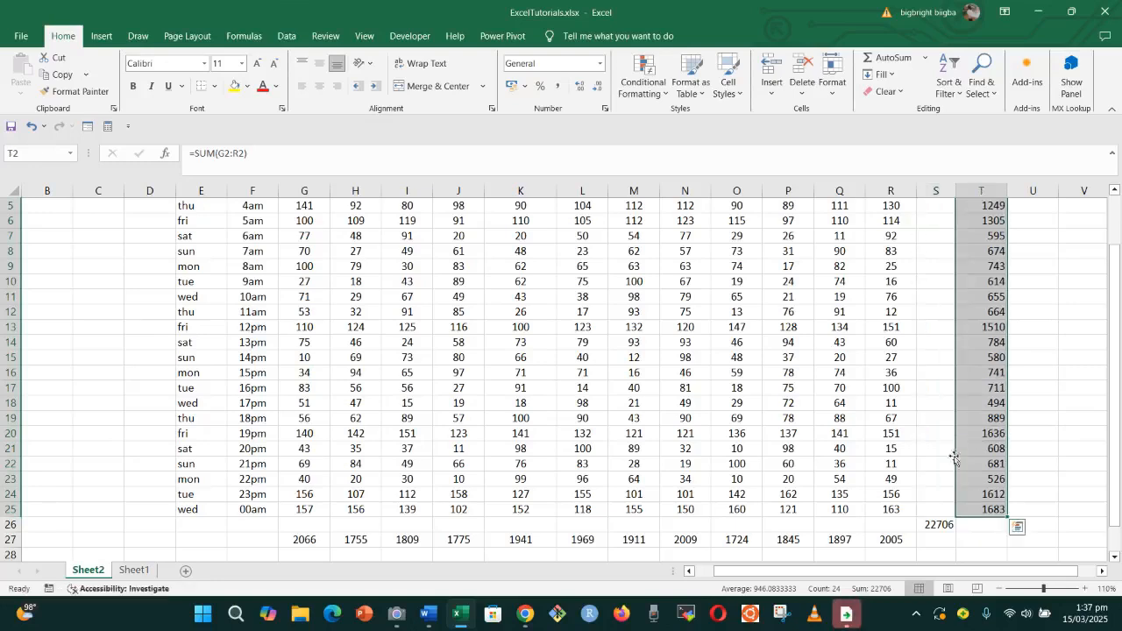
pyautogui.click(939, 525)
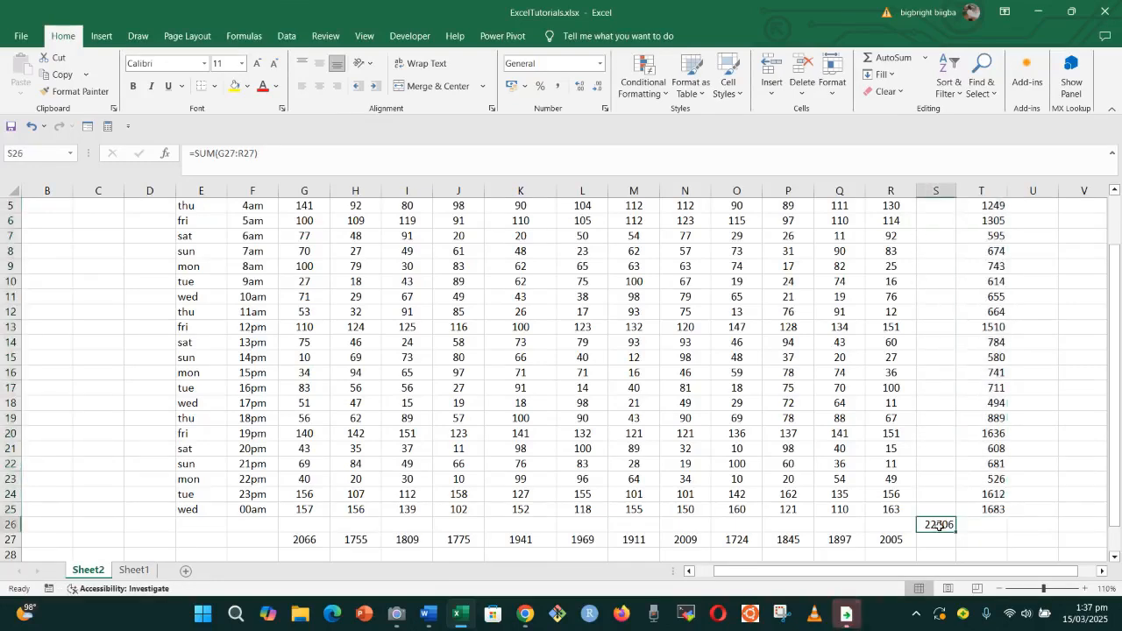
# Step: Delete the grand total from S26 and centre-align the row totals in T2:T25
pyautogui.press('Delete')
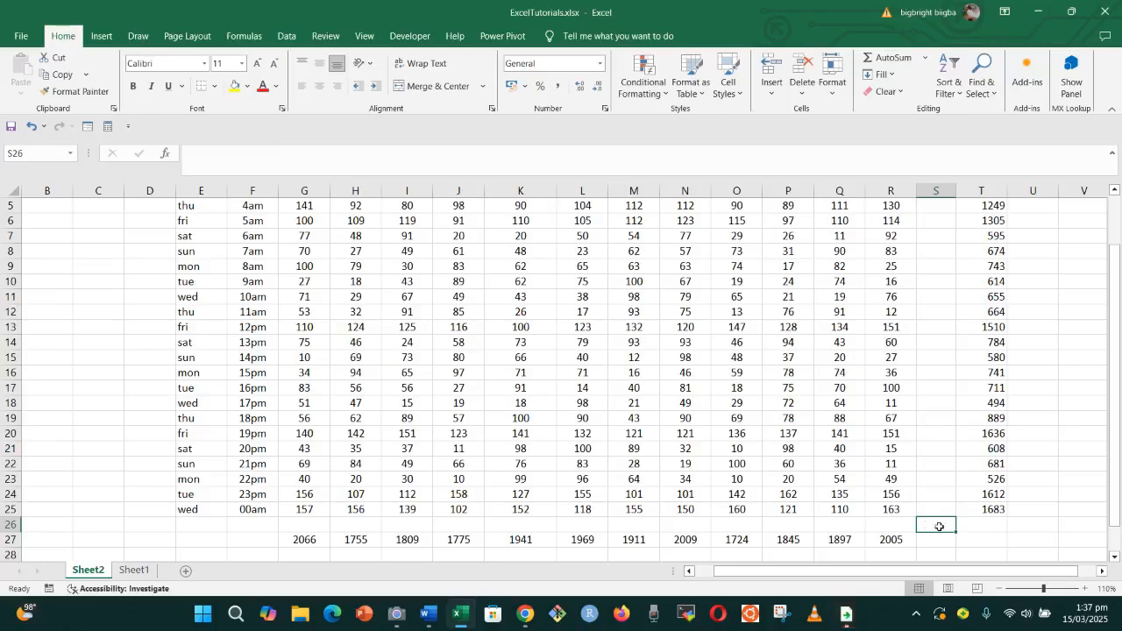
pyautogui.scroll(2, 947, 478)
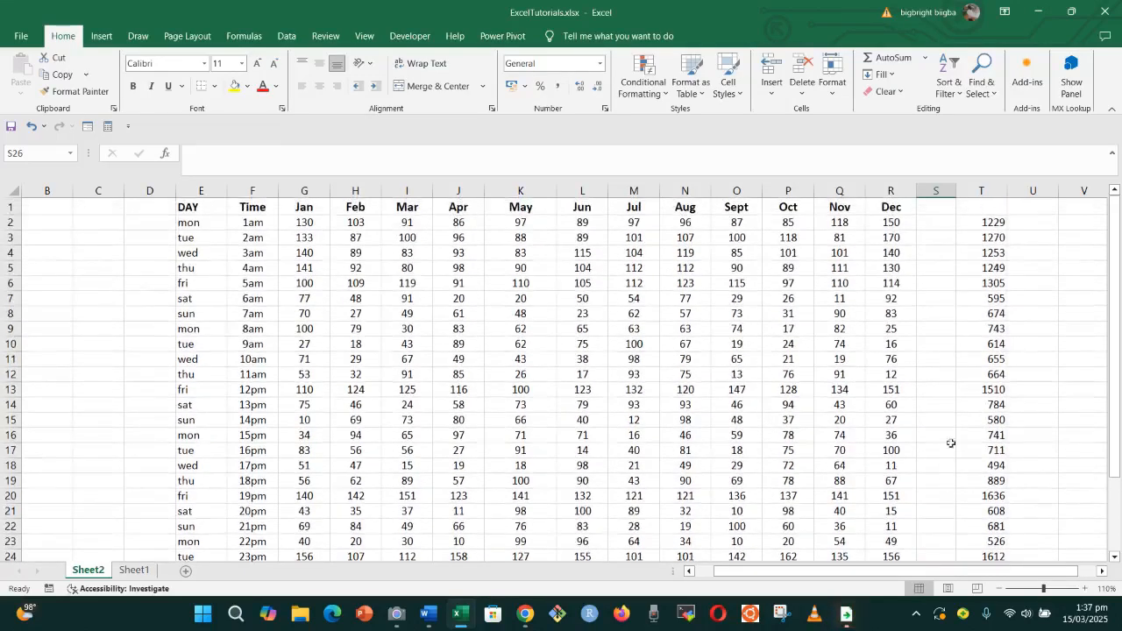
pyautogui.moveTo(981, 220); pyautogui.dragTo(967, 531)
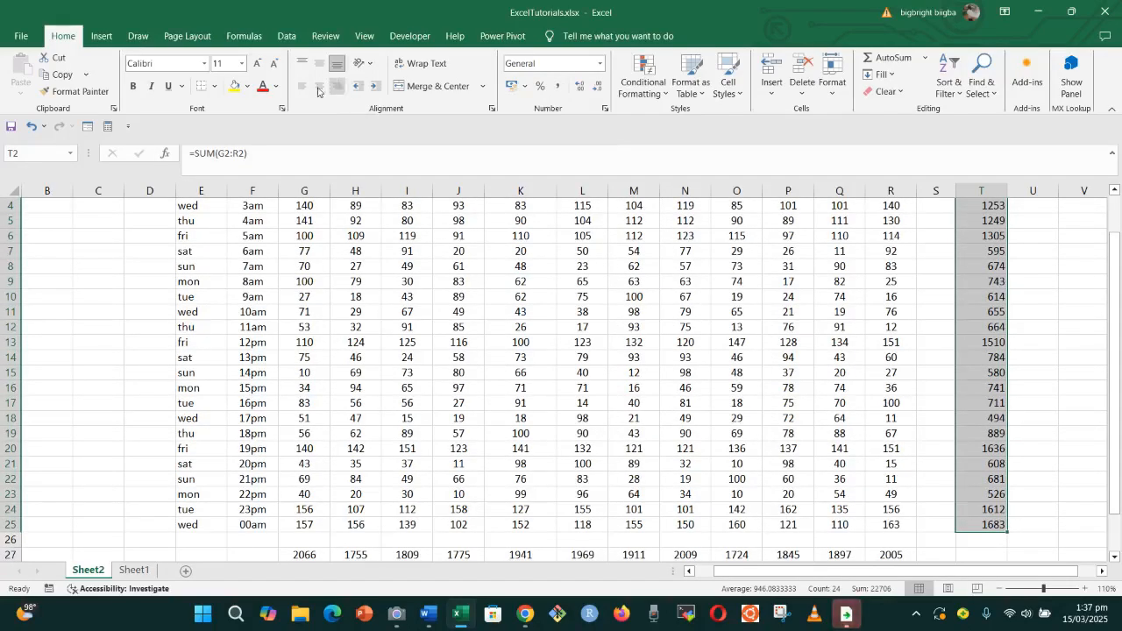
pyautogui.click(317, 88)
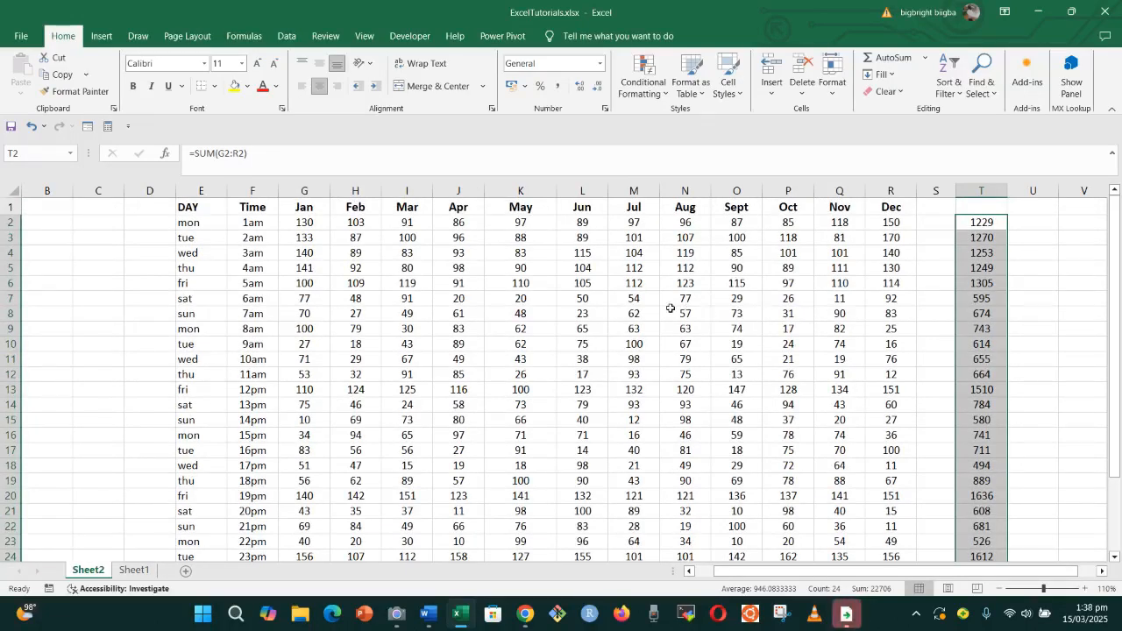
pyautogui.scroll(-2, 670, 309)
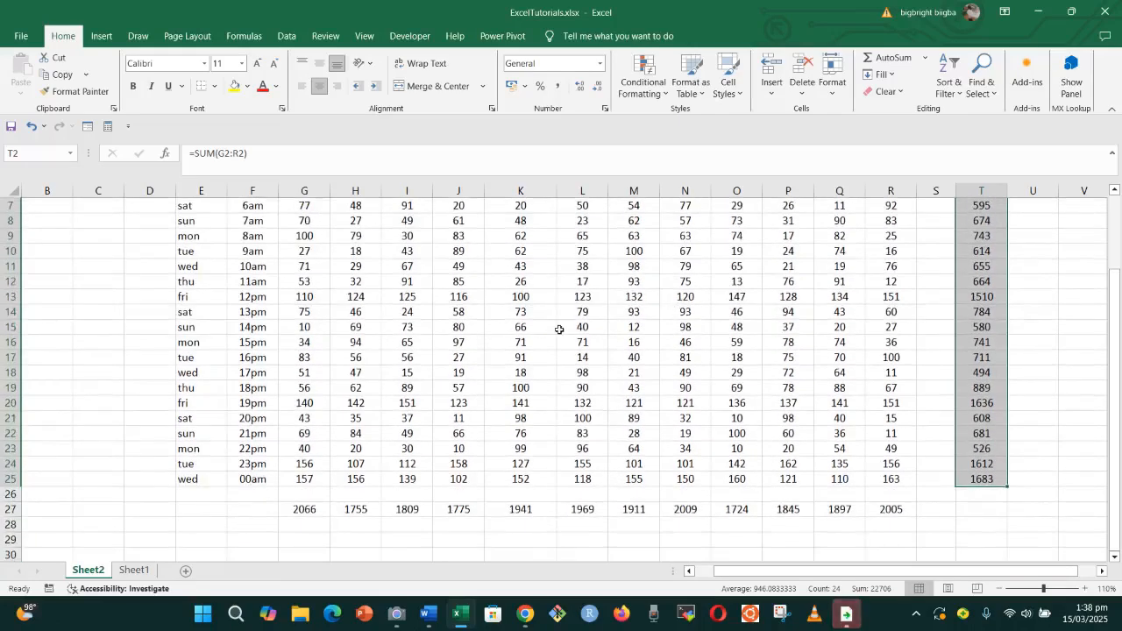
pyautogui.scroll(2, 559, 329)
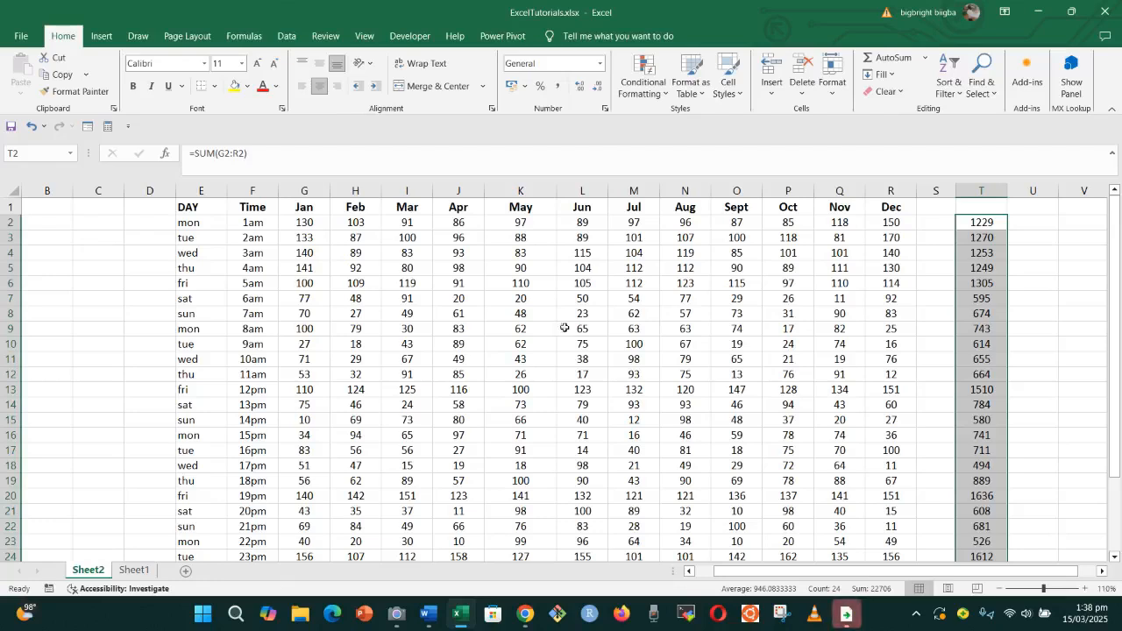
pyautogui.click(697, 343)
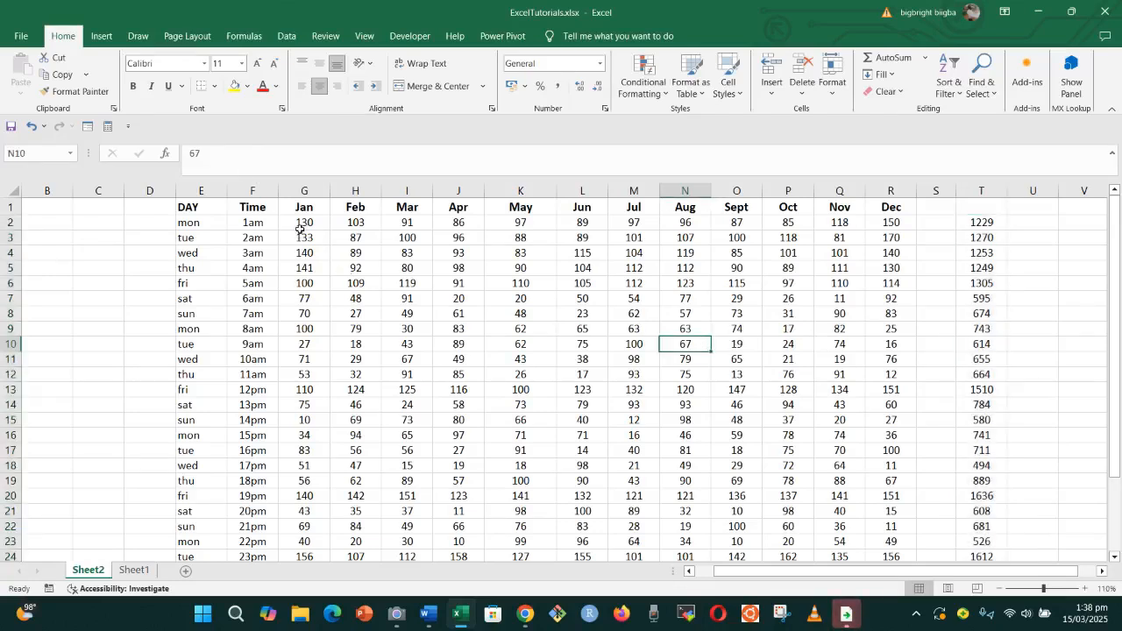
# Step: Apply the Red-Yellow-Green colour scale as conditional formatting to the hourly monthly data in G2:R25
pyautogui.moveTo(300, 225); pyautogui.dragTo(891, 531)
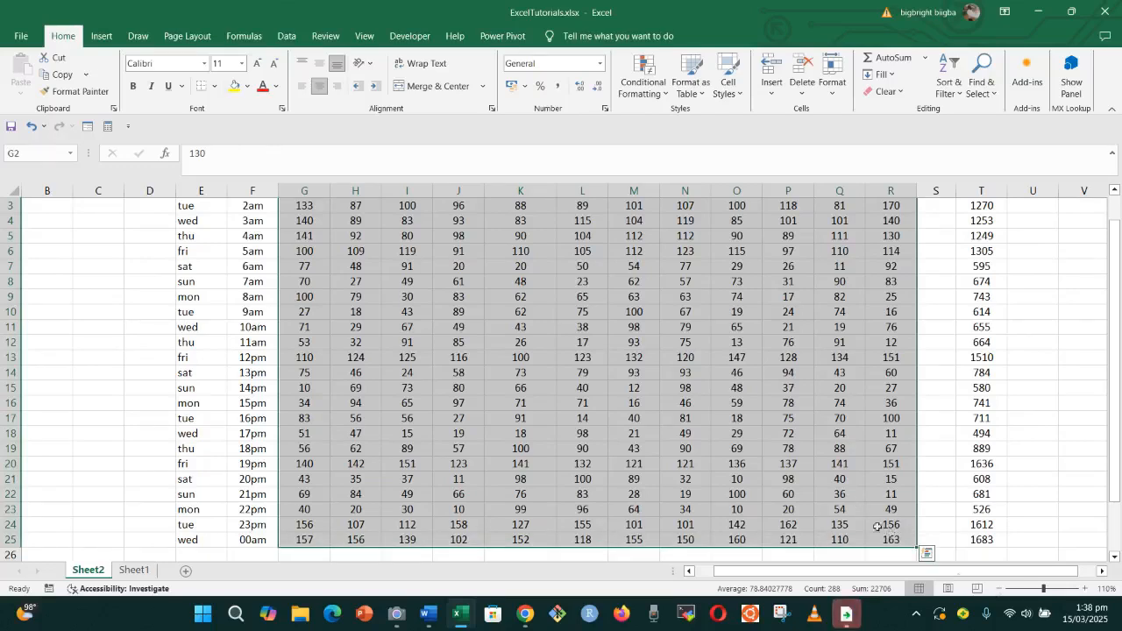
pyautogui.click(1002, 593)
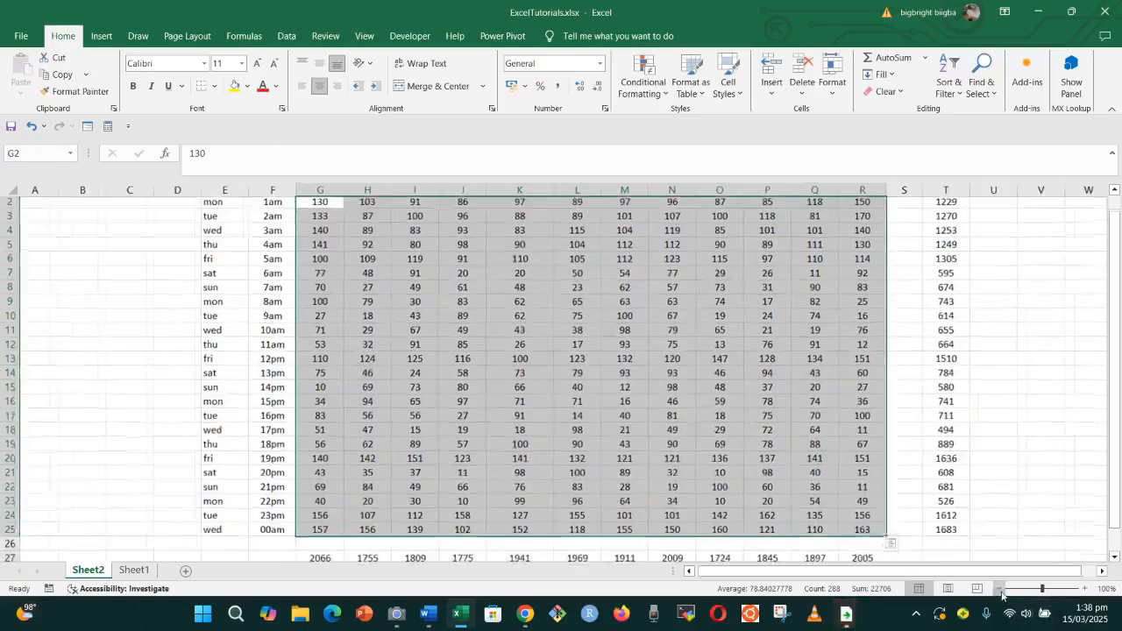
pyautogui.click(1002, 593)
pyautogui.click(1002, 593)
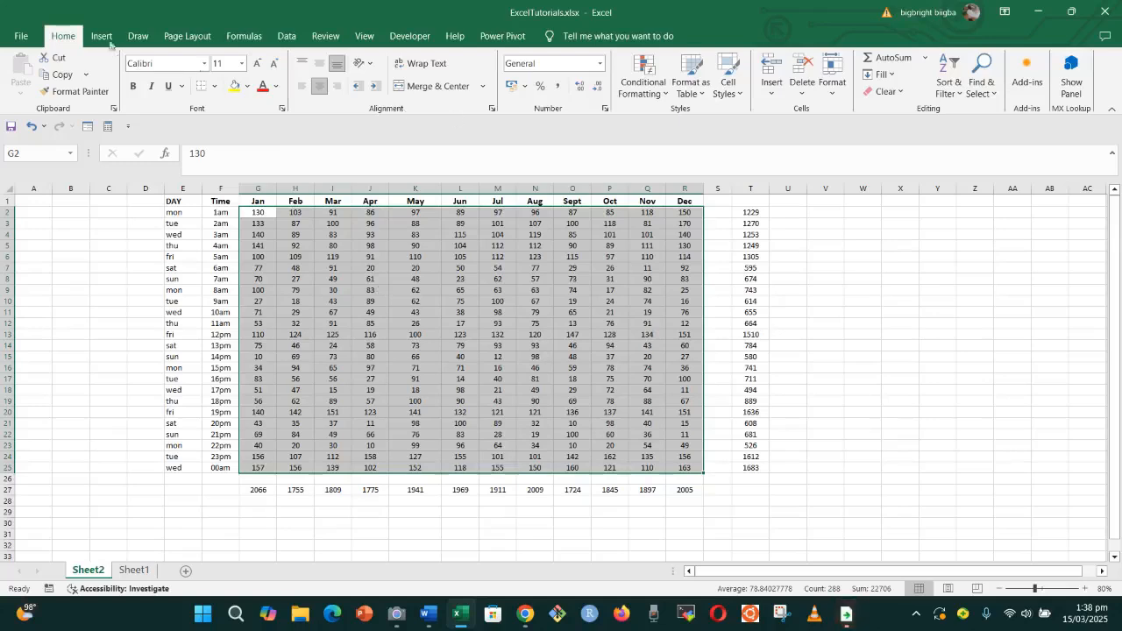
pyautogui.click(664, 95)
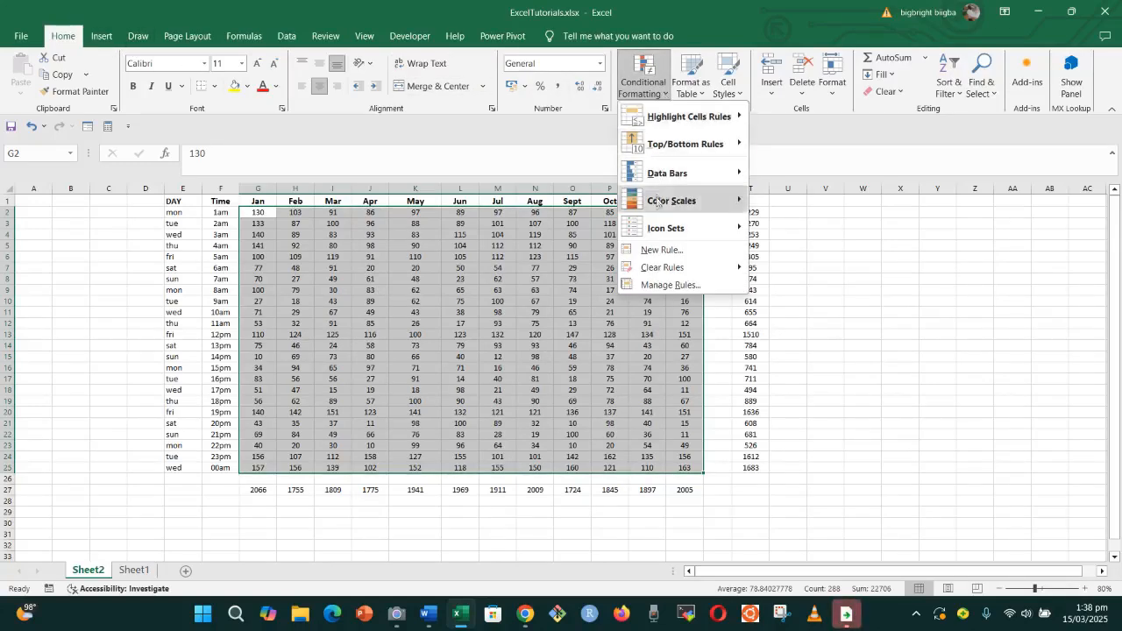
pyautogui.moveTo(660, 200)
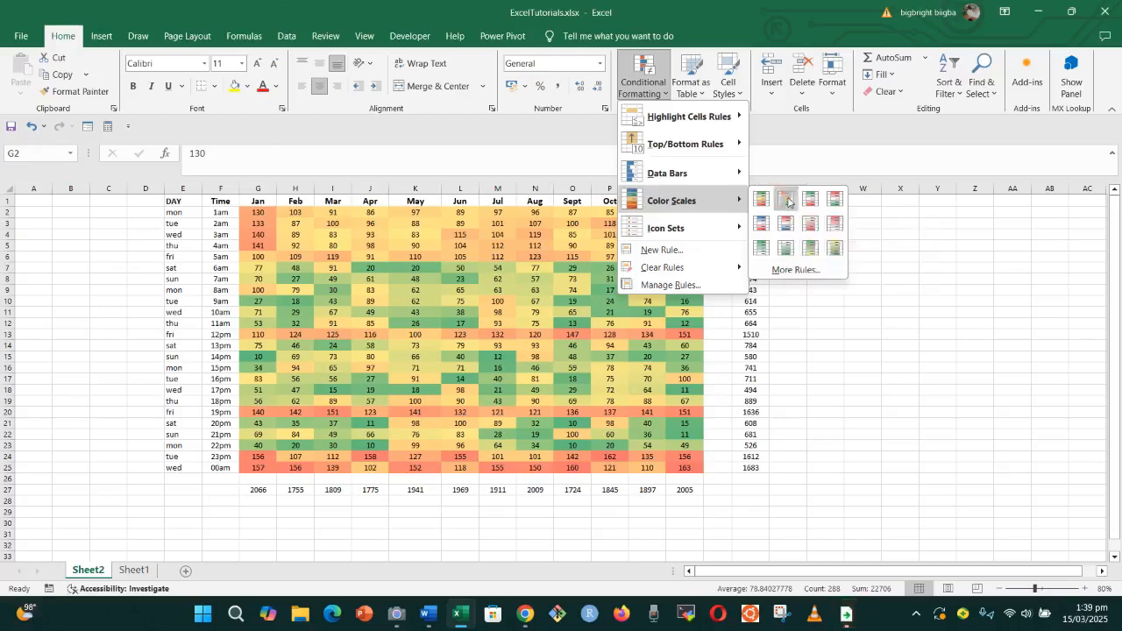
pyautogui.click(788, 200)
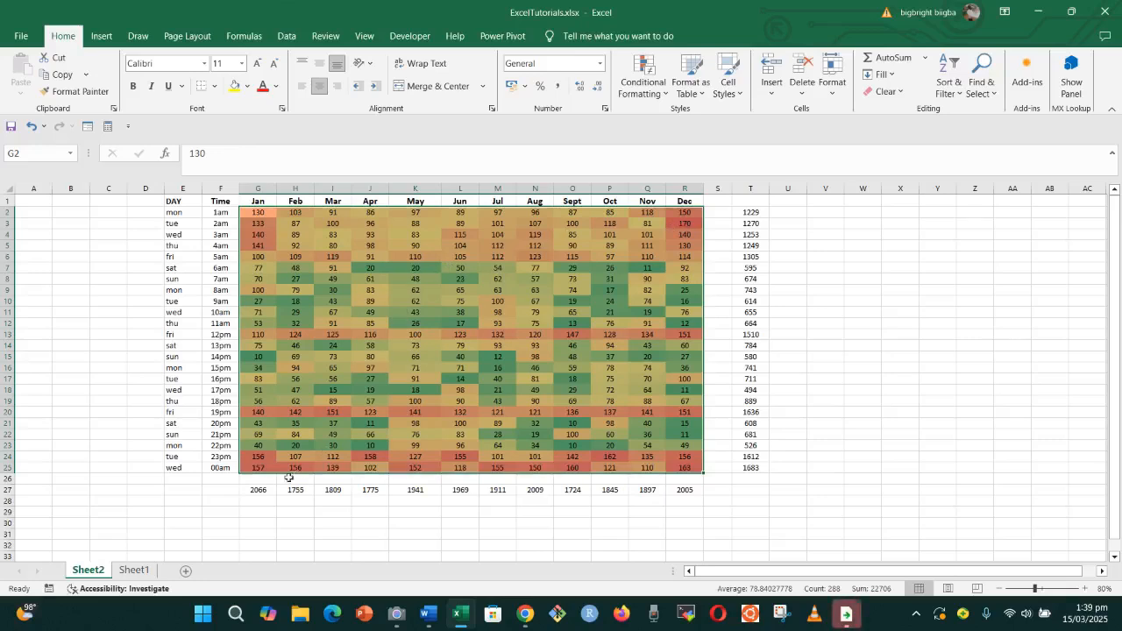
# Step: Apply the same Red-Yellow-Green colour scale separately to the monthly totals in G27:R27
pyautogui.moveTo(260, 493); pyautogui.dragTo(684, 489)
pyautogui.click(659, 93)
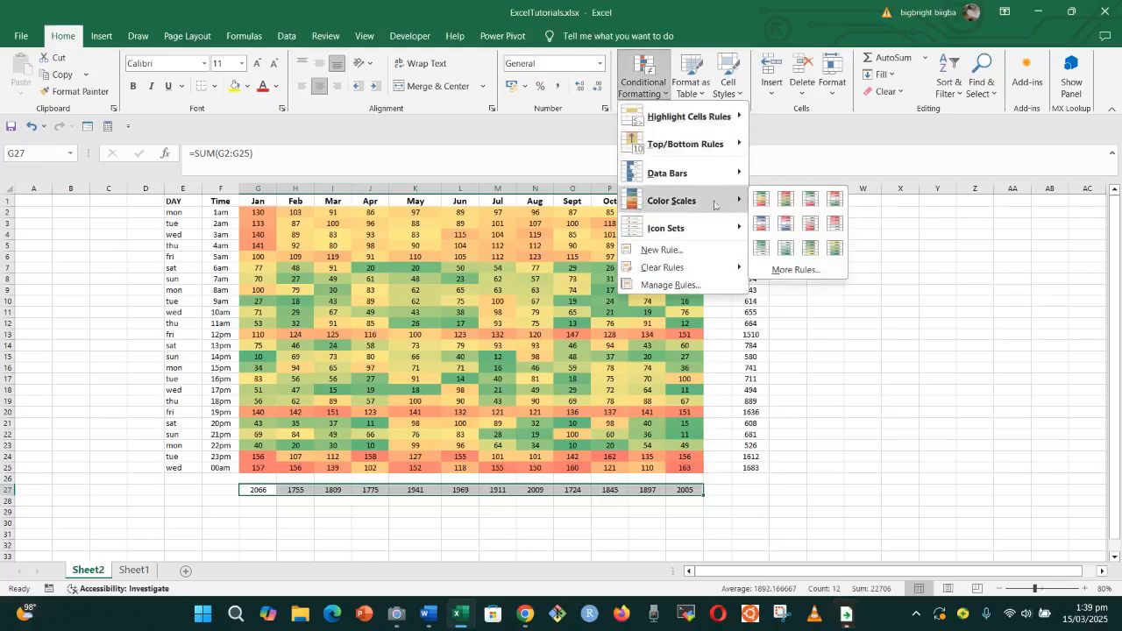
pyautogui.click(786, 199)
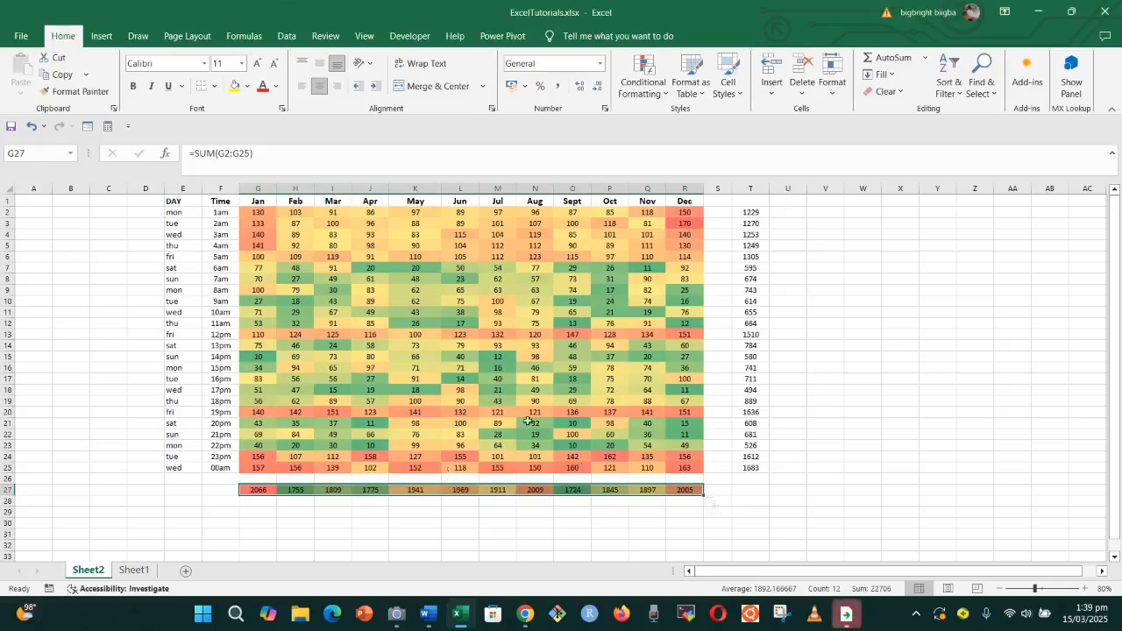
# Step: Give the row totals in T2:T25 their own Red-Yellow-Green colour scale
pyautogui.moveTo(754, 213); pyautogui.dragTo(751, 468)
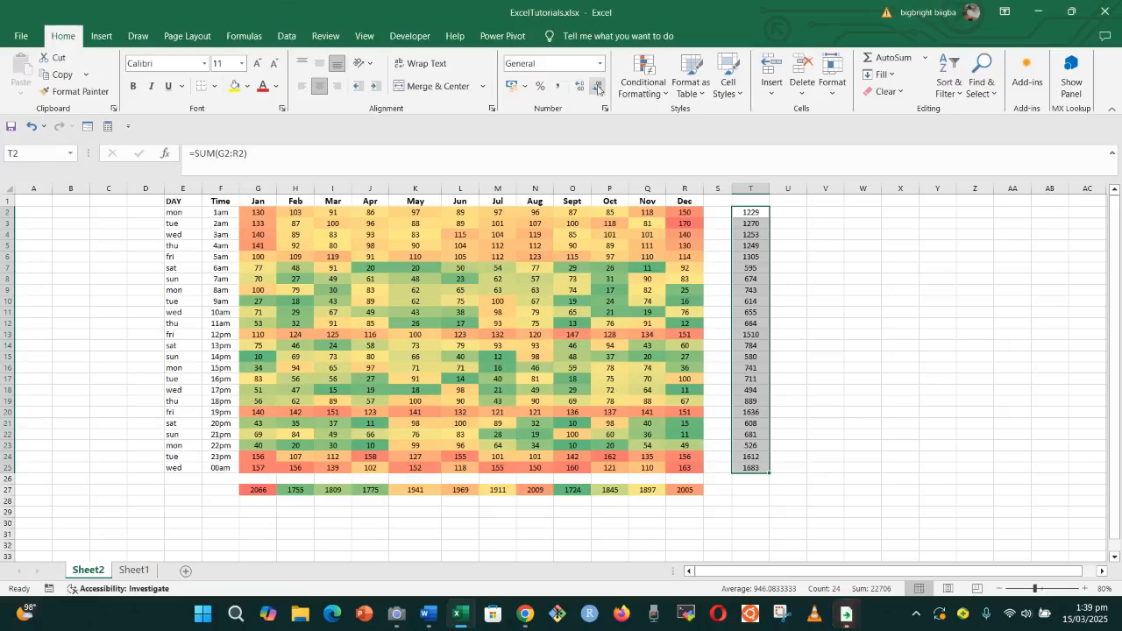
pyautogui.click(651, 93)
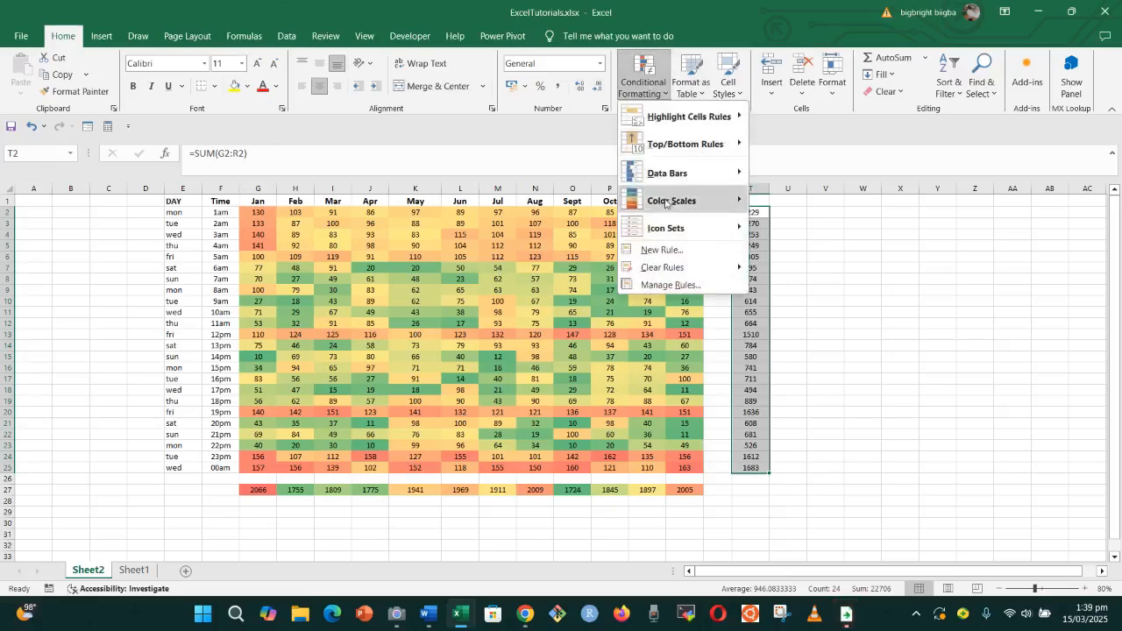
pyautogui.moveTo(675, 201)
pyautogui.click(785, 199)
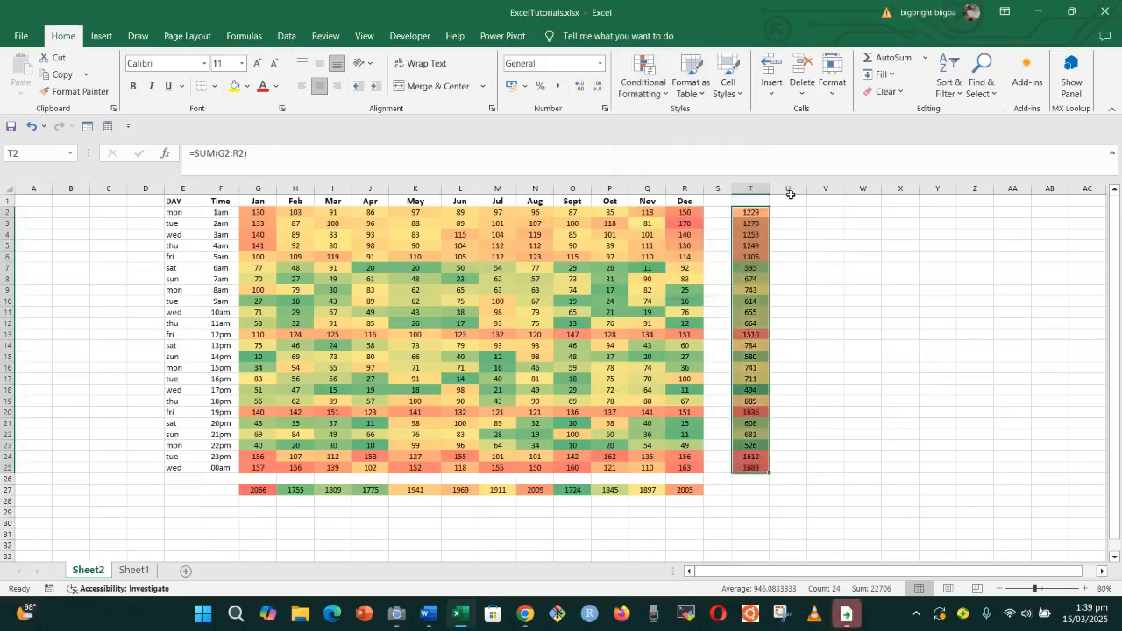
pyautogui.click(792, 387)
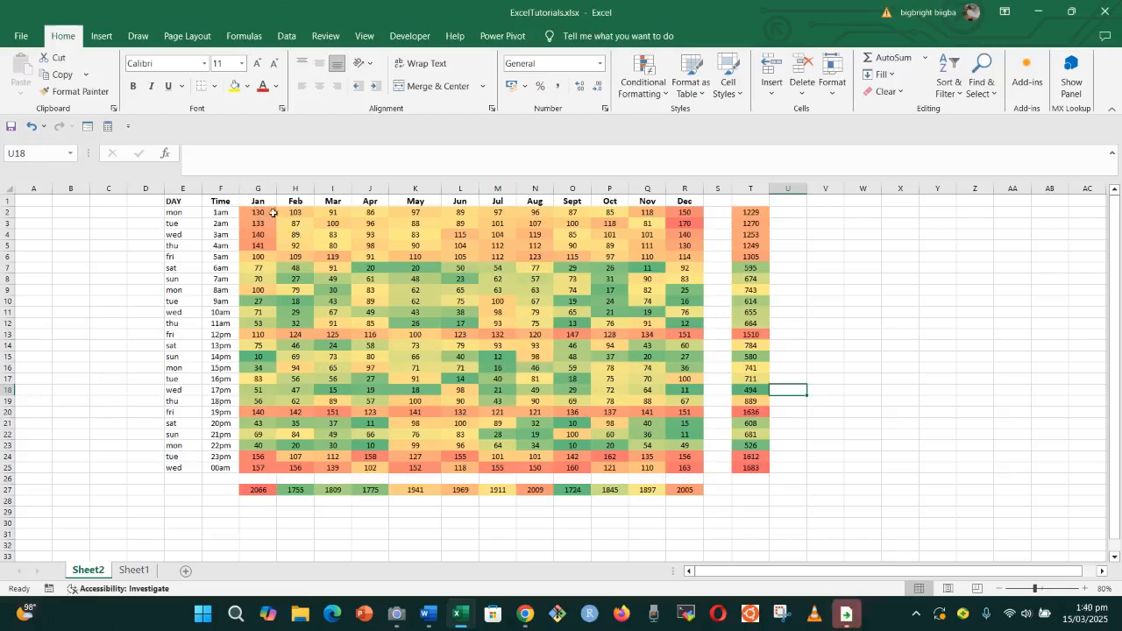
# Step: Hide the numbers in G2:T27 by applying the custom number format ;;; so that only the colours show
pyautogui.moveTo(258, 211); pyautogui.dragTo(763, 489)
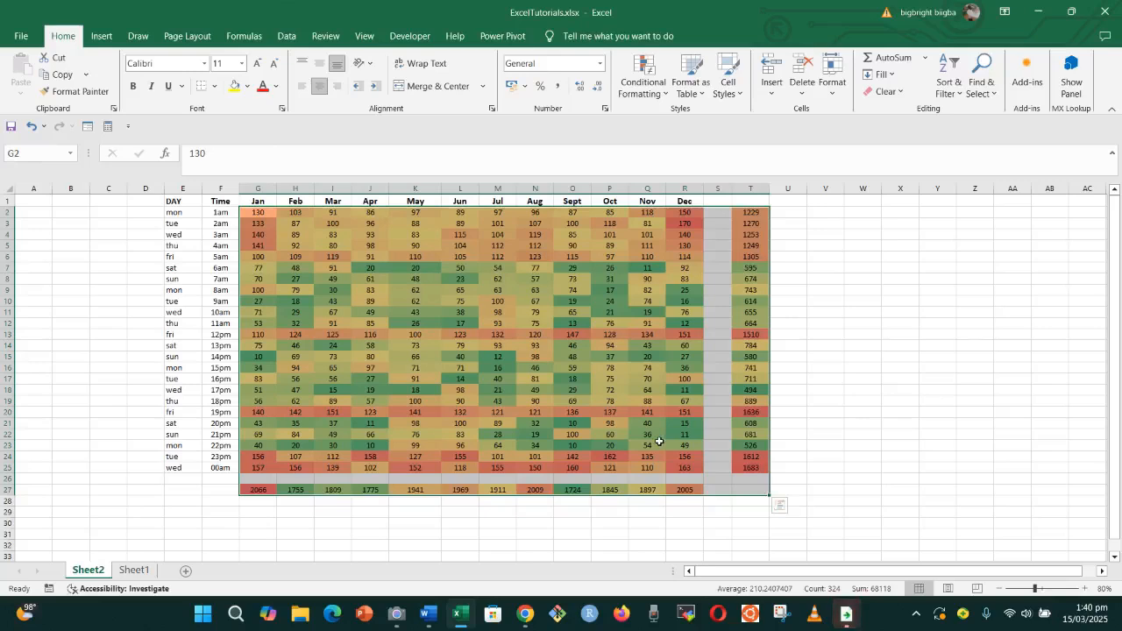
pyautogui.hotkey('ctrl', '1')
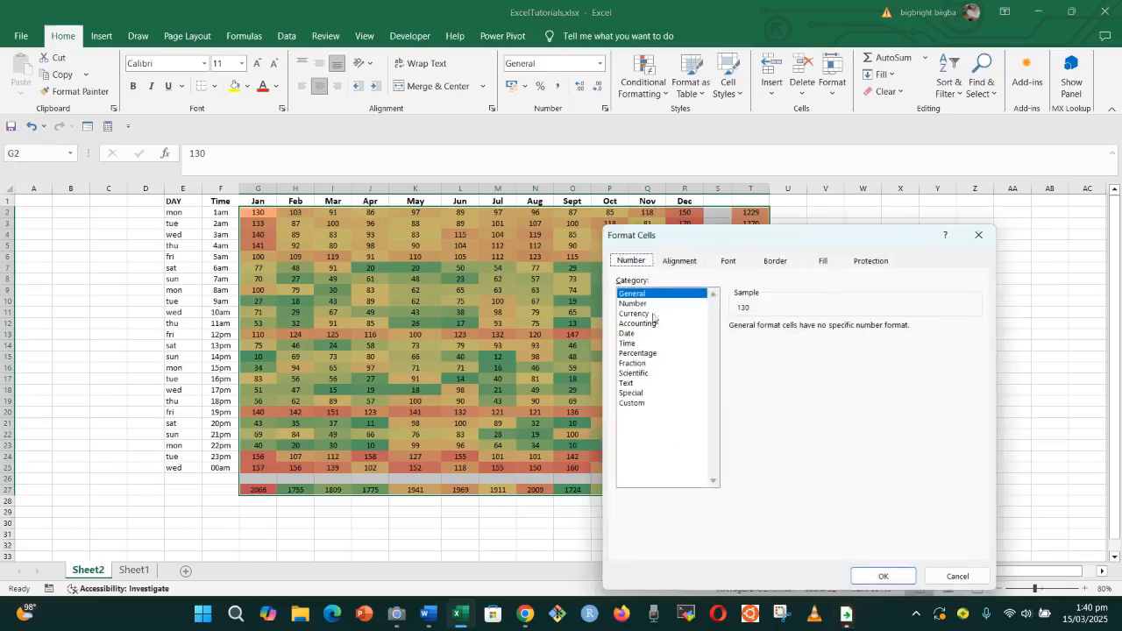
pyautogui.click(635, 405)
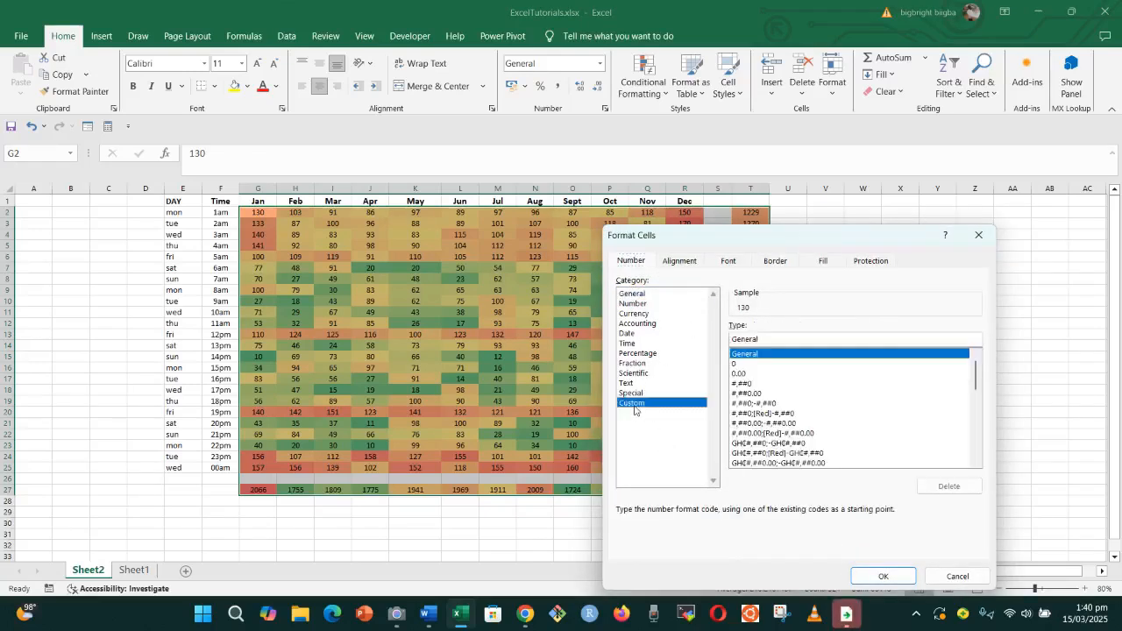
pyautogui.click(768, 338)
pyautogui.press('BackSpace')
pyautogui.press('BackSpace')
pyautogui.press('BackSpace')
pyautogui.press('BackSpace')
pyautogui.press('BackSpace')
pyautogui.press('BackSpace')
pyautogui.press('BackSpace')
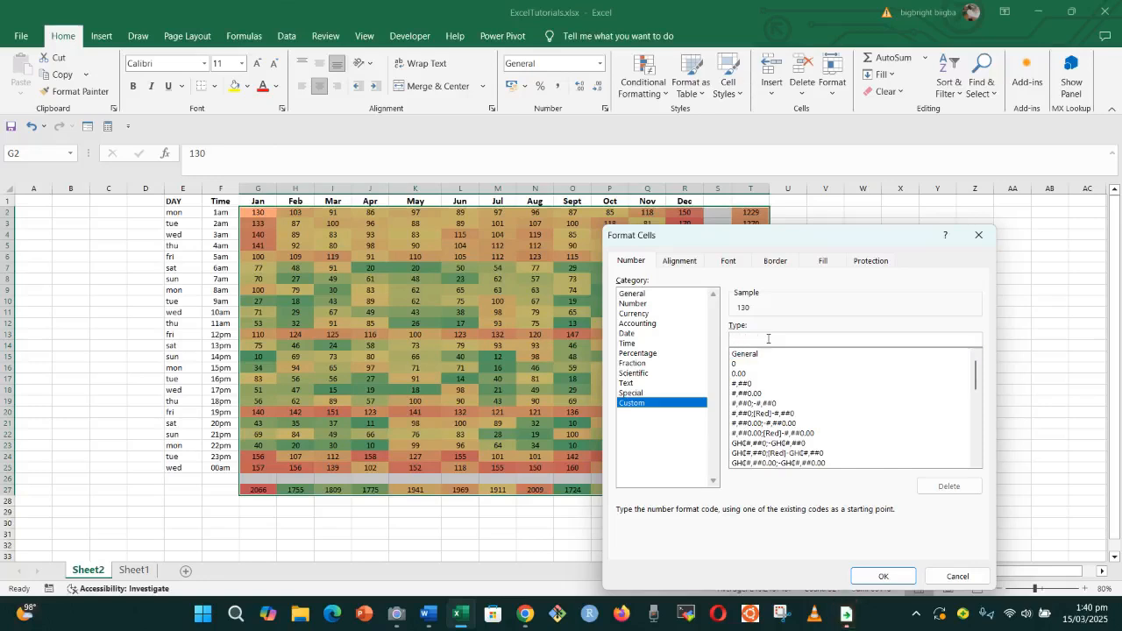
pyautogui.write(';;;')
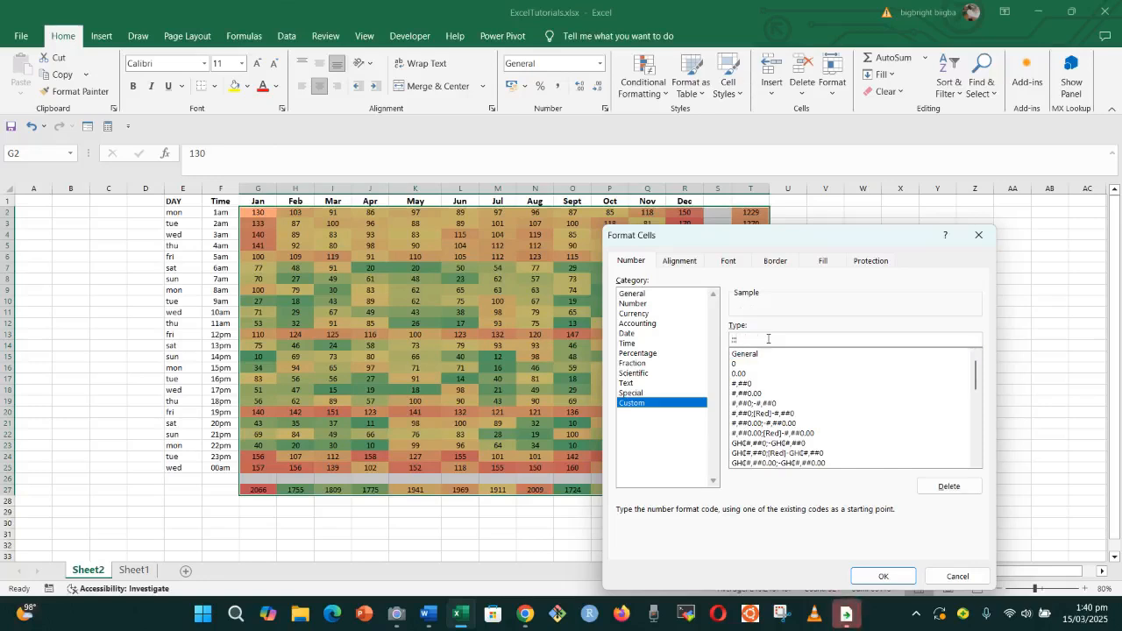
pyautogui.click(893, 576)
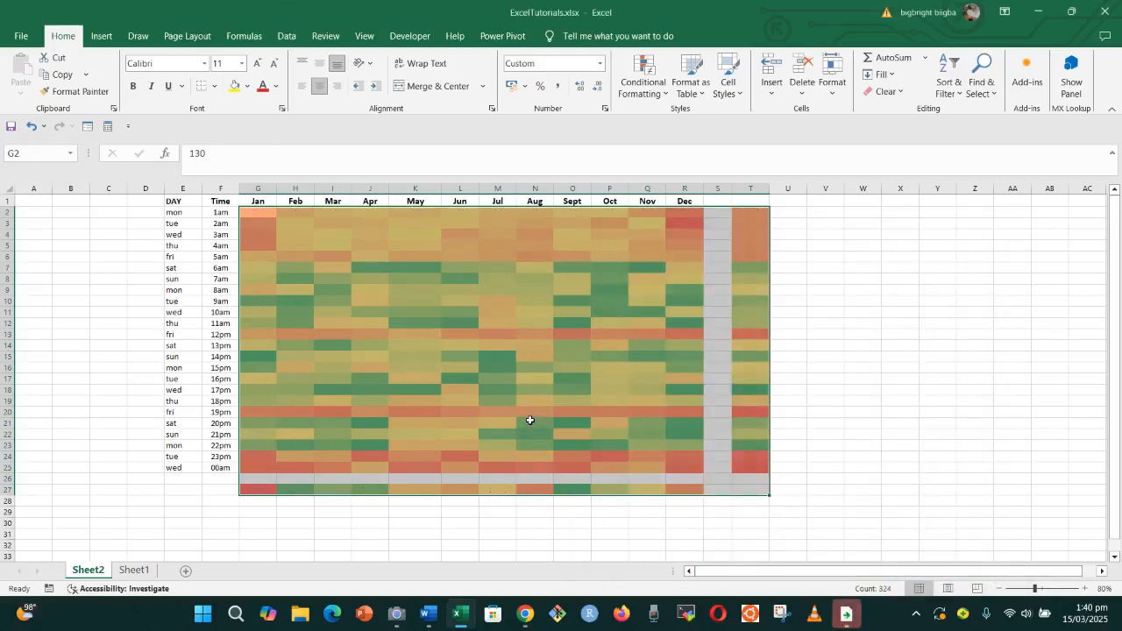
pyautogui.click(525, 336)
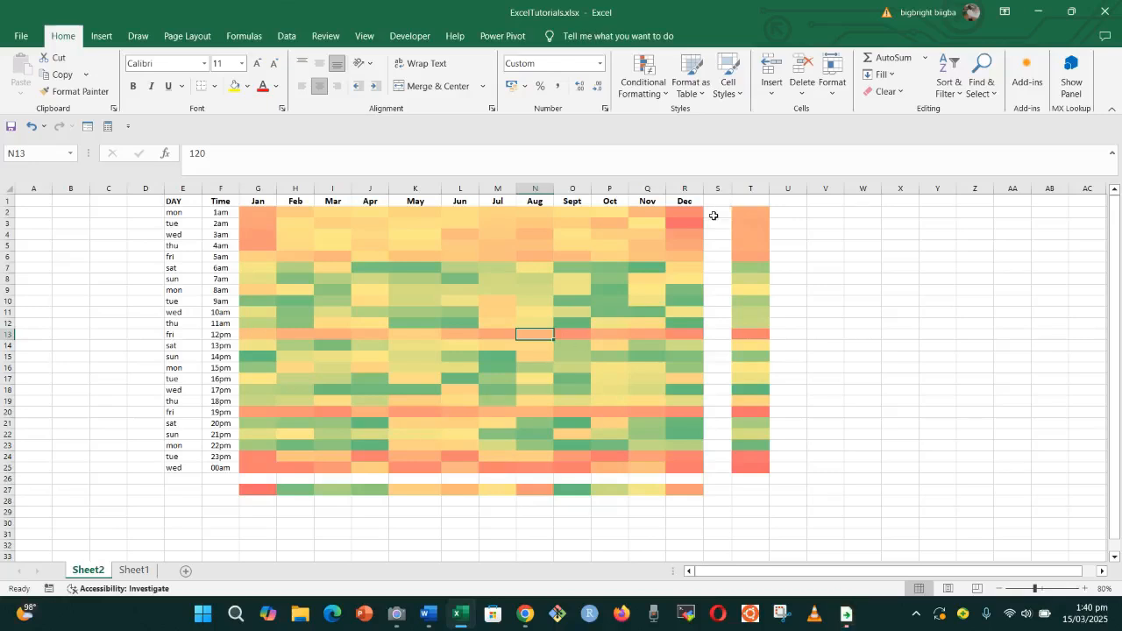
# Step: Merge and centre the blank spacer ranges S2:S26 and G26:R26, and narrow column S
pyautogui.moveTo(714, 213); pyautogui.dragTo(717, 477)
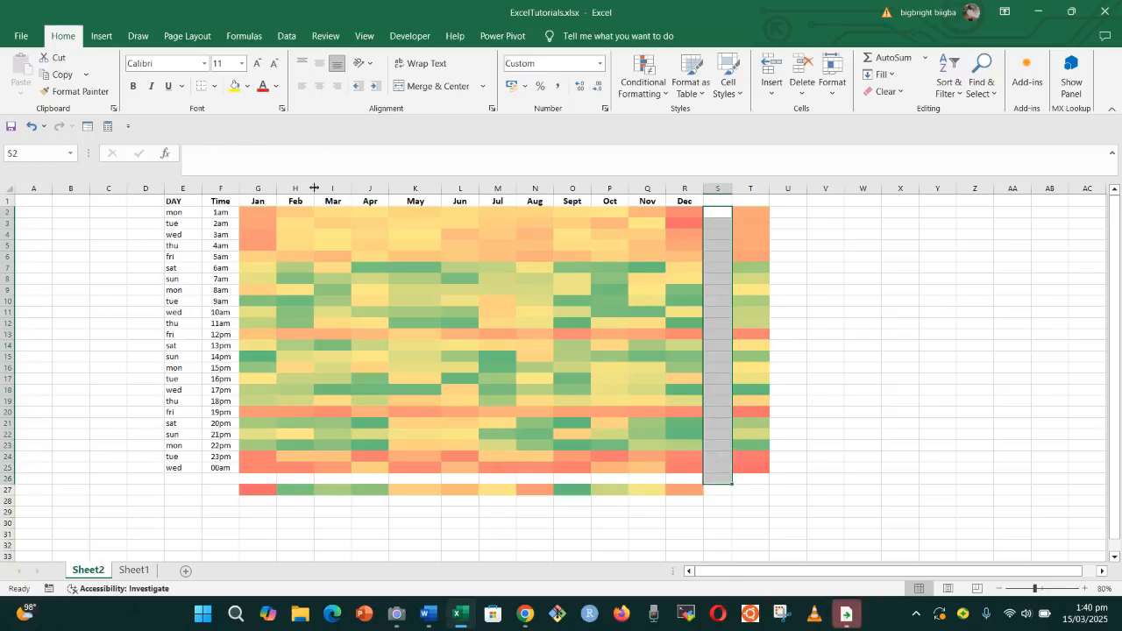
pyautogui.click(434, 88)
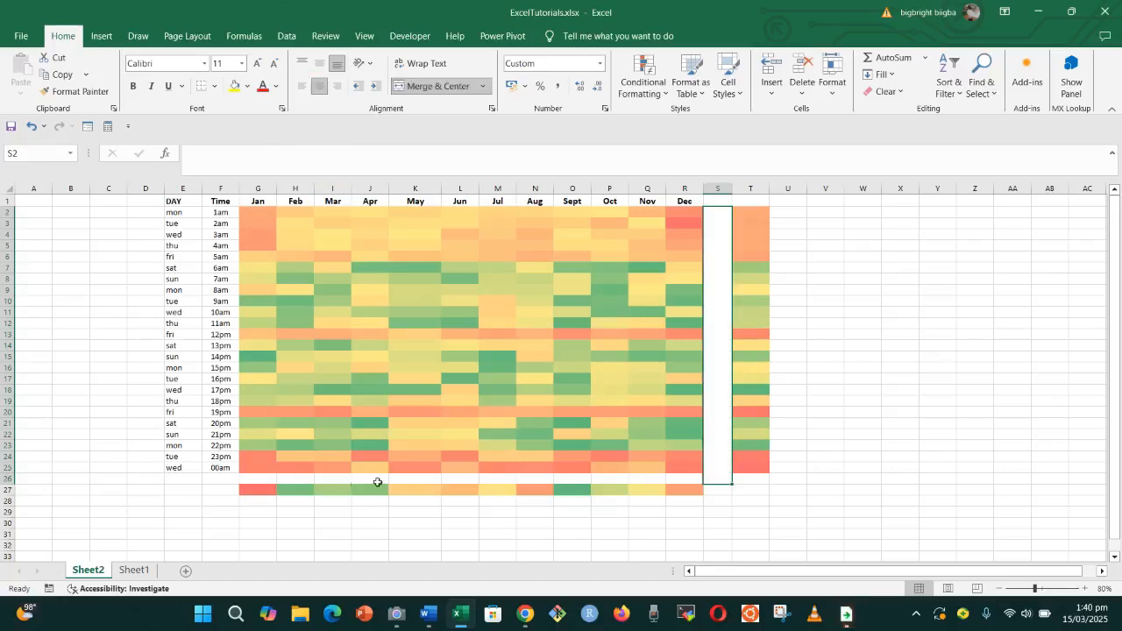
pyautogui.moveTo(267, 483); pyautogui.dragTo(685, 476)
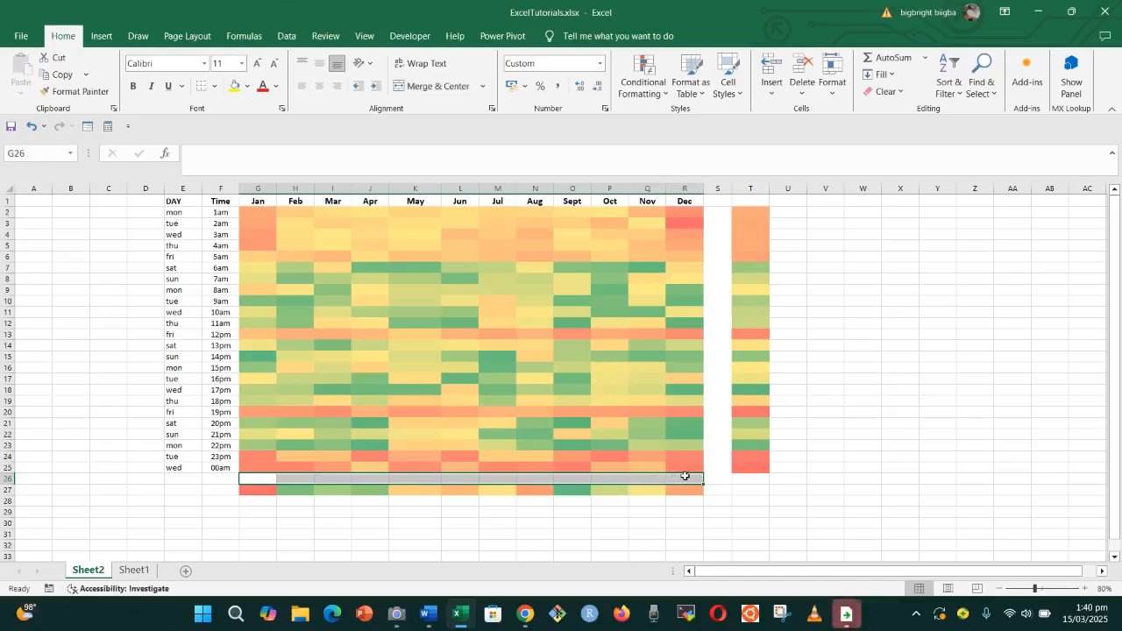
pyautogui.click(438, 86)
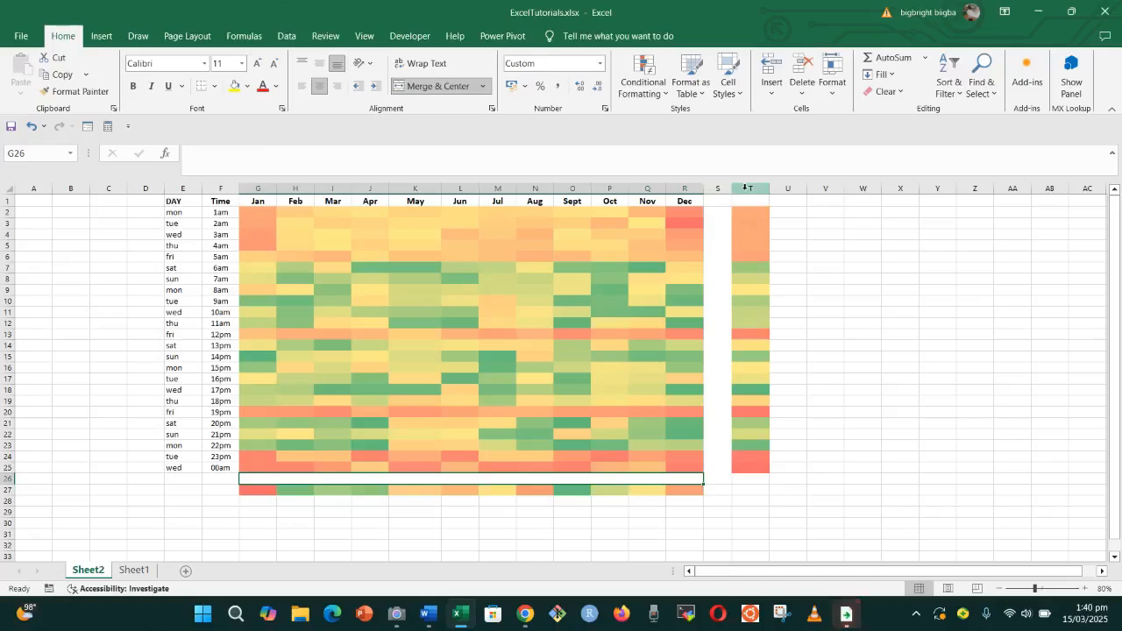
pyautogui.moveTo(735, 191); pyautogui.dragTo(719, 194)
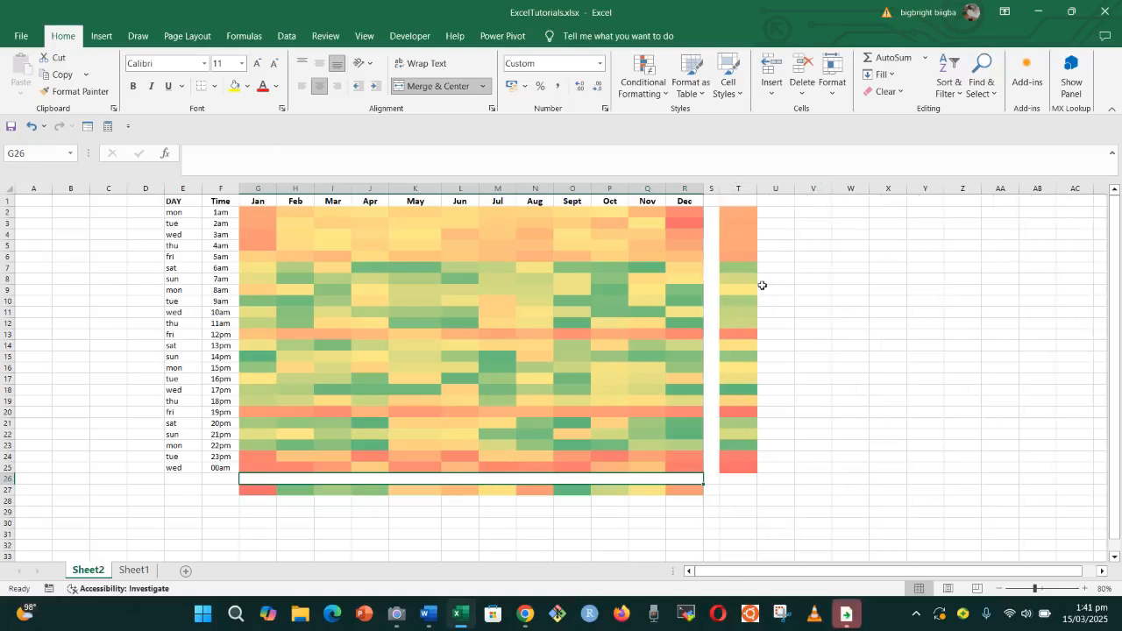
pyautogui.click(813, 363)
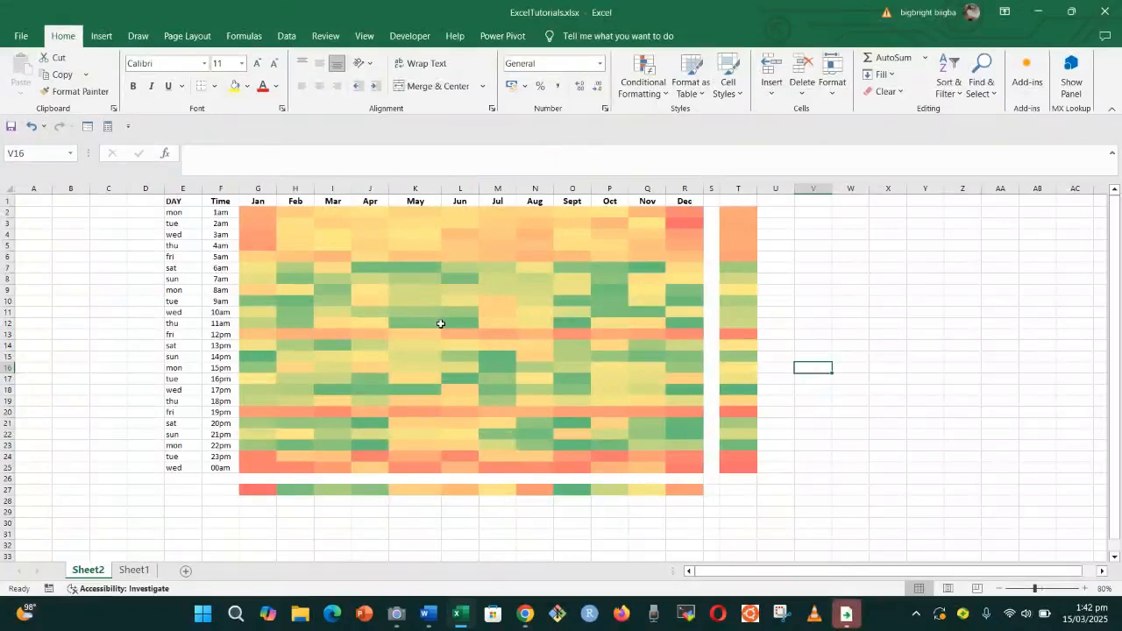
# Step: Examine the heat map's Friday 19pm row, the monthly totals strip and the row totals for 1am to 5am
pyautogui.click(171, 412)
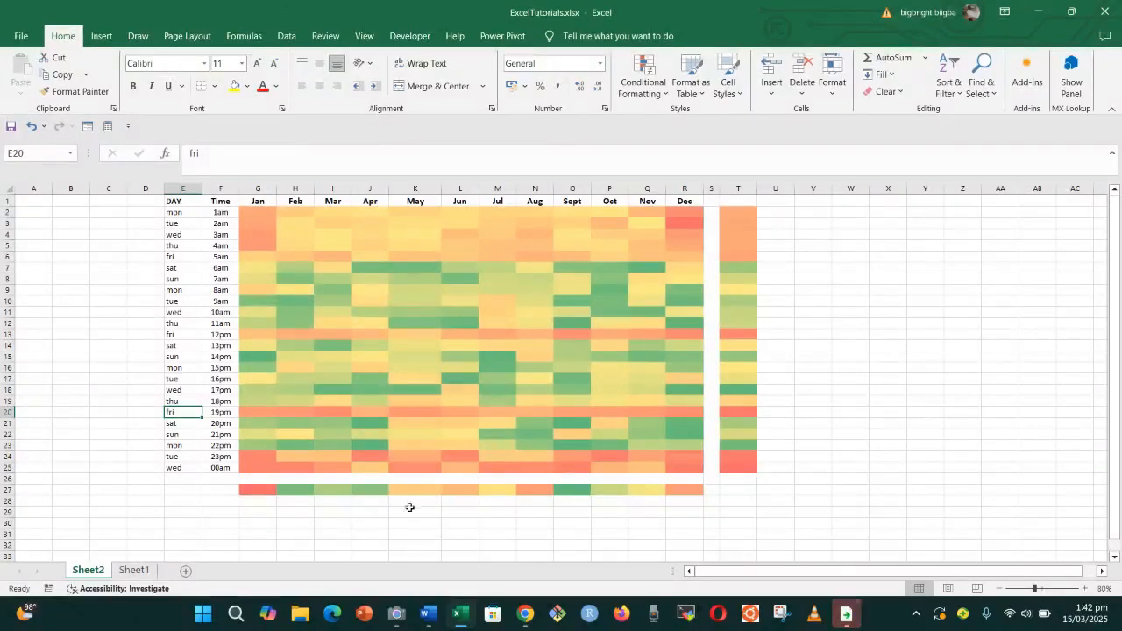
pyautogui.click(225, 491)
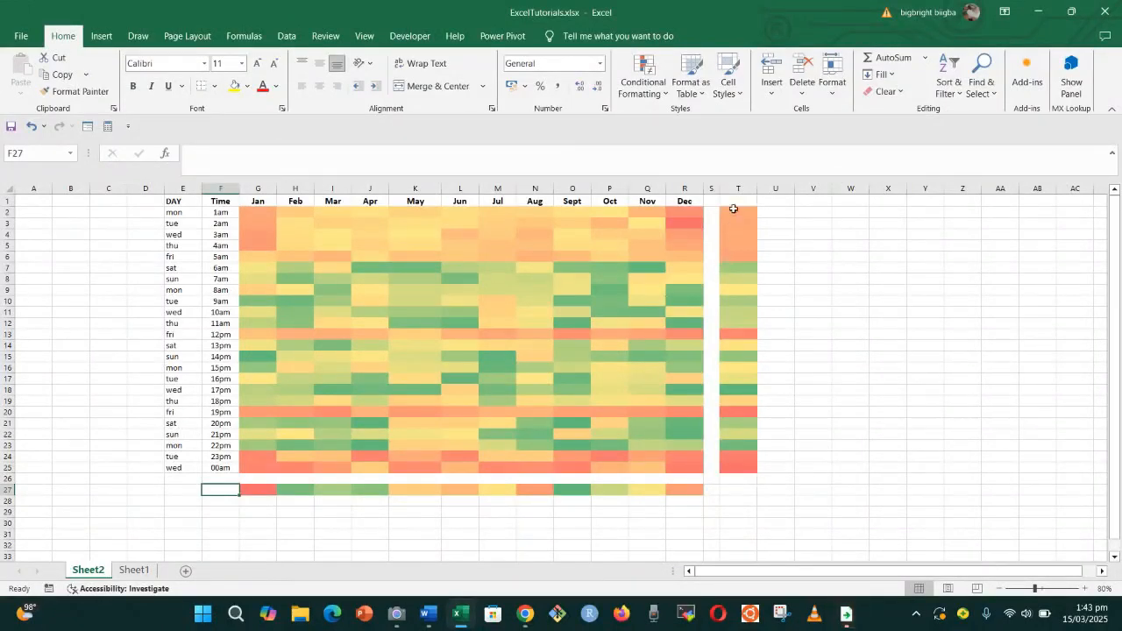
pyautogui.click(769, 213)
pyautogui.moveTo(768, 213); pyautogui.dragTo(766, 253)
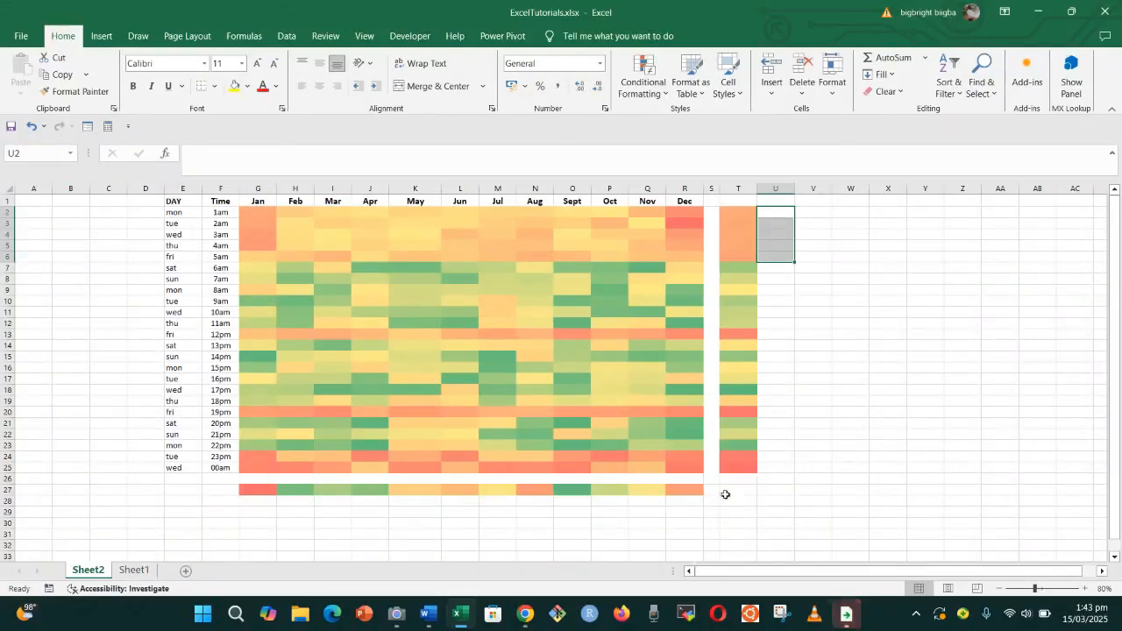
# Step: Examine the row-total colours for the 23pm, 19pm, 12pm and 17pm rows of the heat map
pyautogui.click(739, 457)
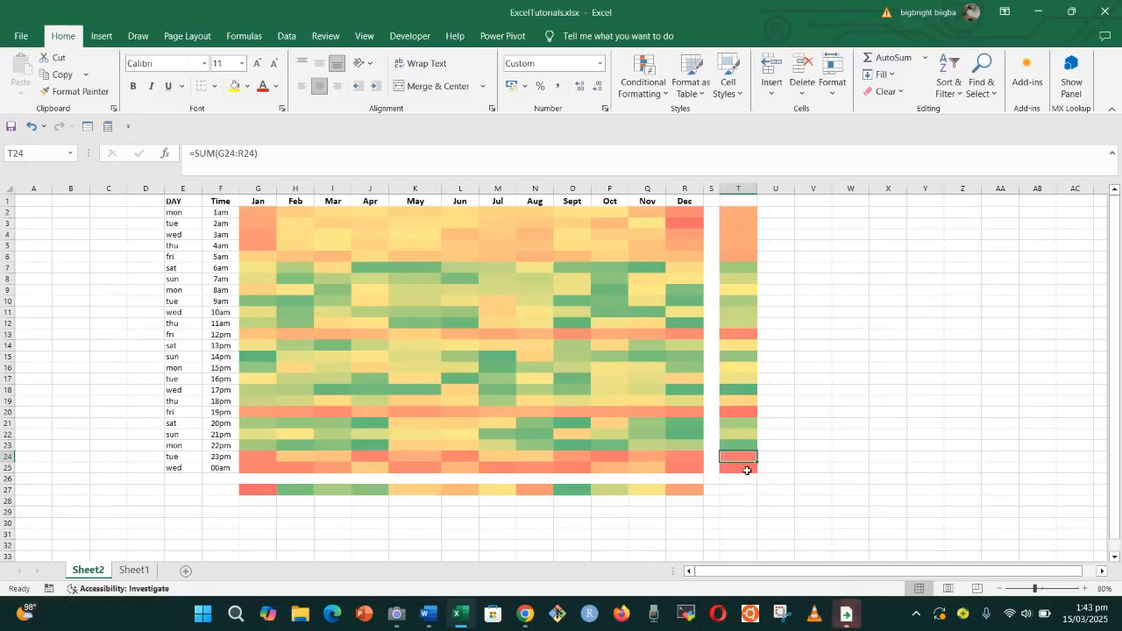
pyautogui.click(746, 412)
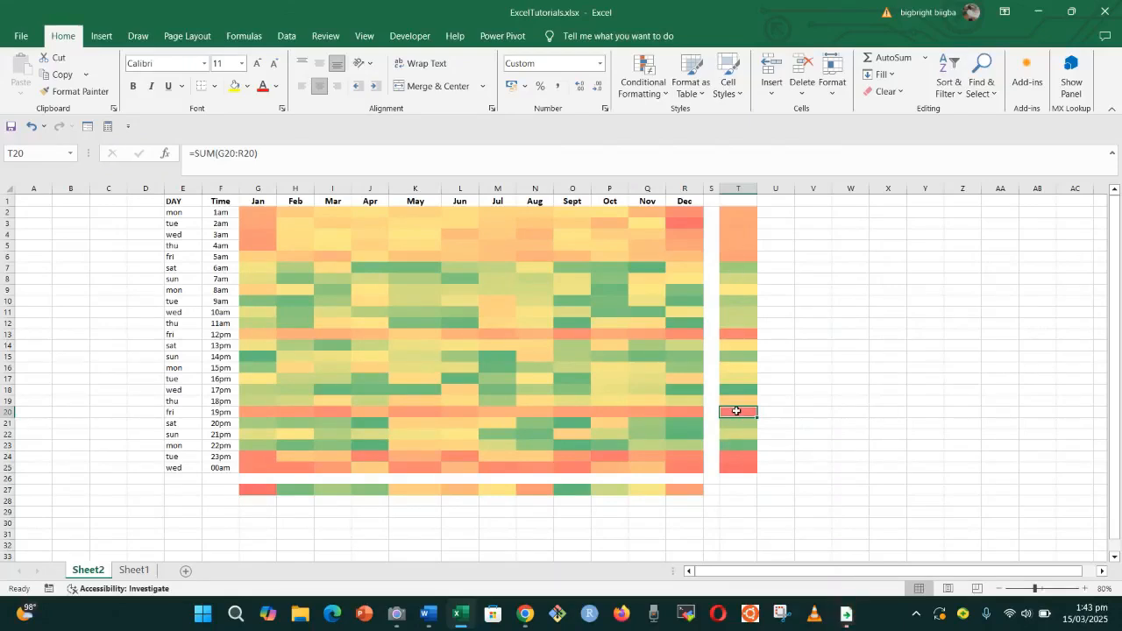
pyautogui.click(740, 334)
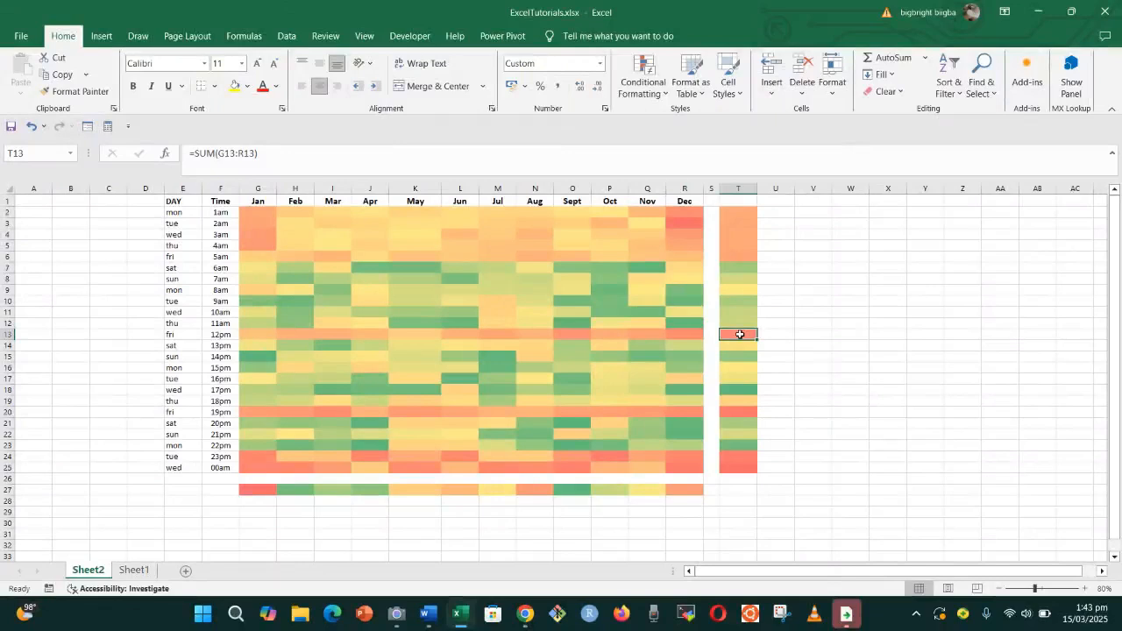
pyautogui.click(733, 392)
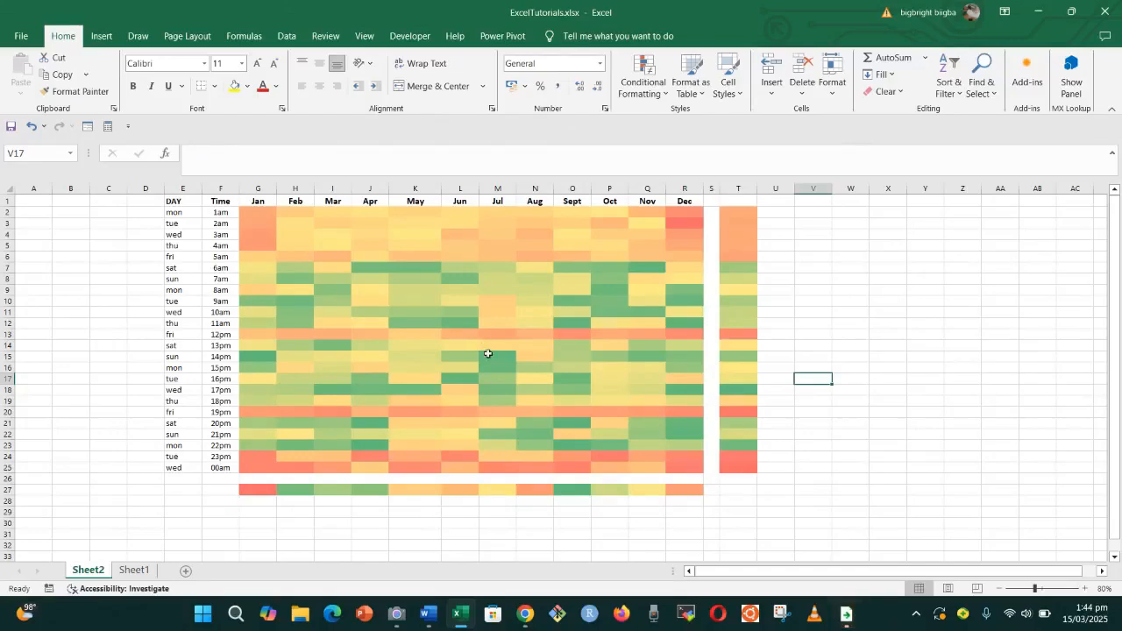
# Step: Switch to the Camera app to view the live webcam picture
pyautogui.moveTo(396, 618)
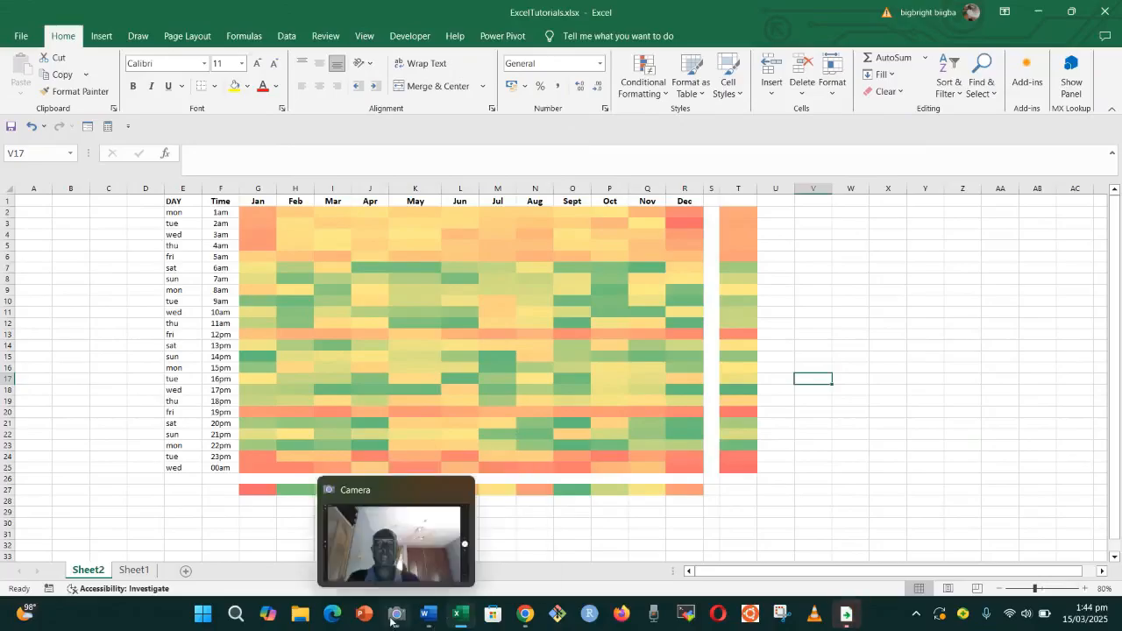
pyautogui.click(454, 517)
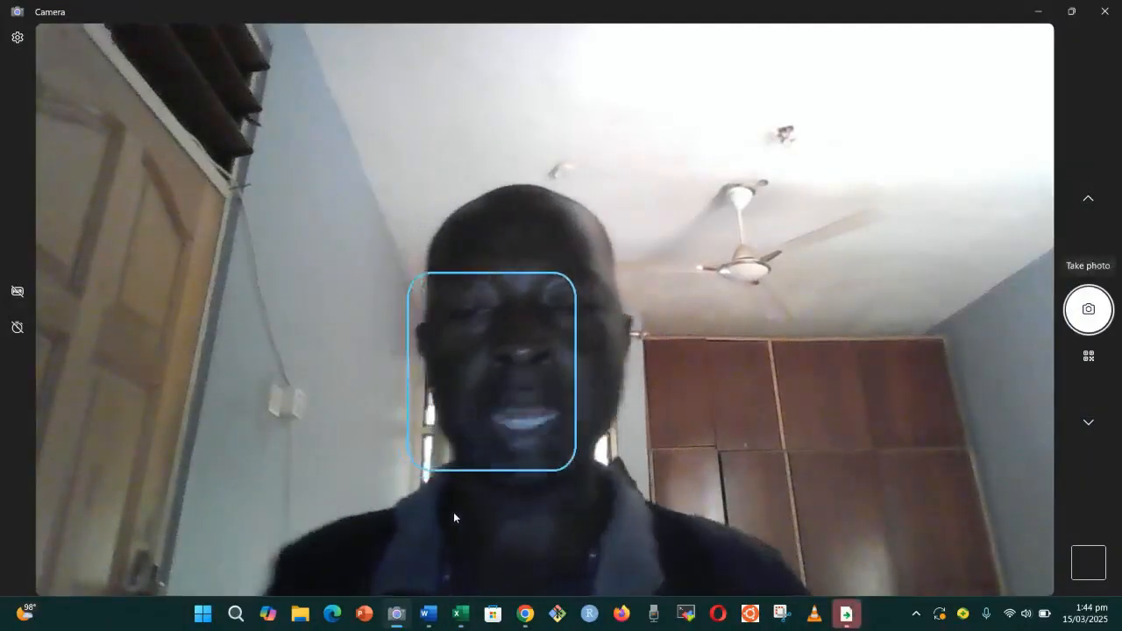